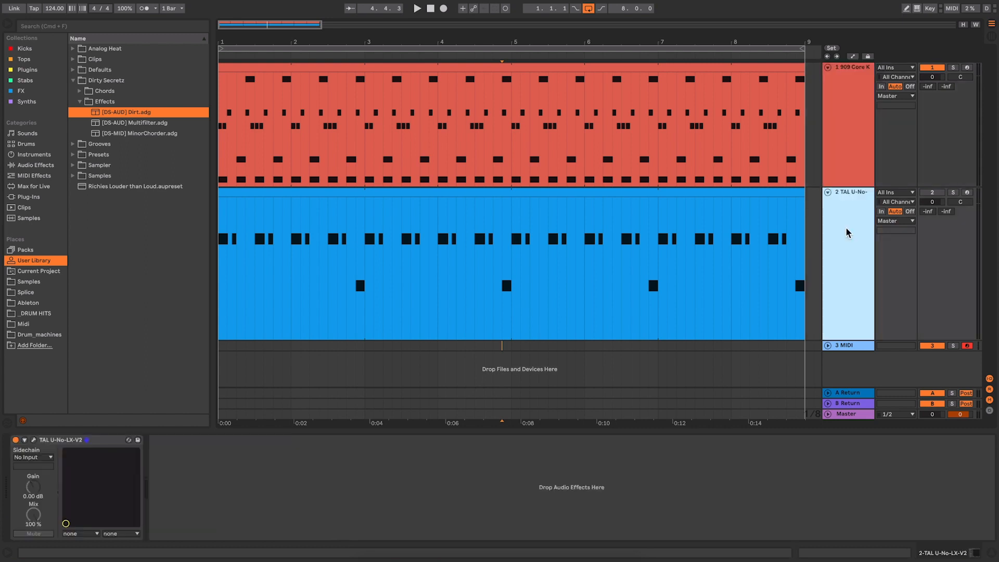
# Load the [DS-AUD] Dirt rack onto the 909 Core Kit track after the drum rack
pyautogui.click(848, 91)
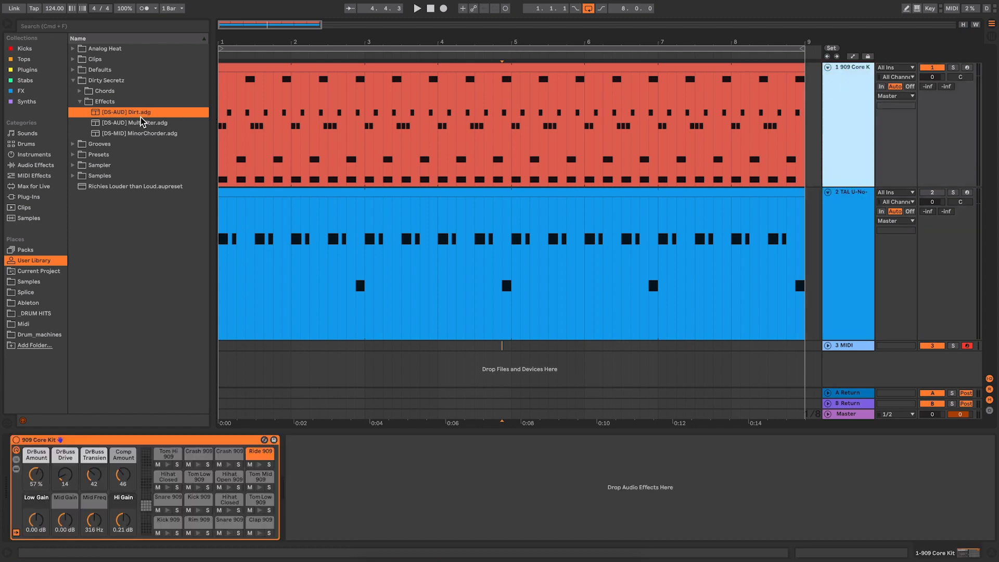
pyautogui.moveTo(125, 115); pyautogui.dragTo(358, 499)
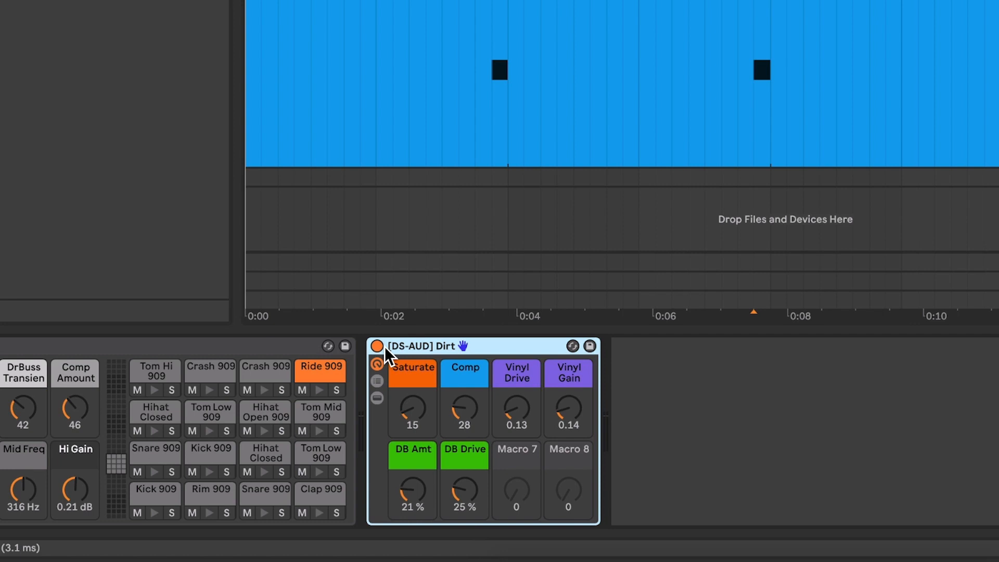
# Play the drums from the start with the Dirt rack bypassed and again with it enabled to compare the sound
pyautogui.click(378, 345)
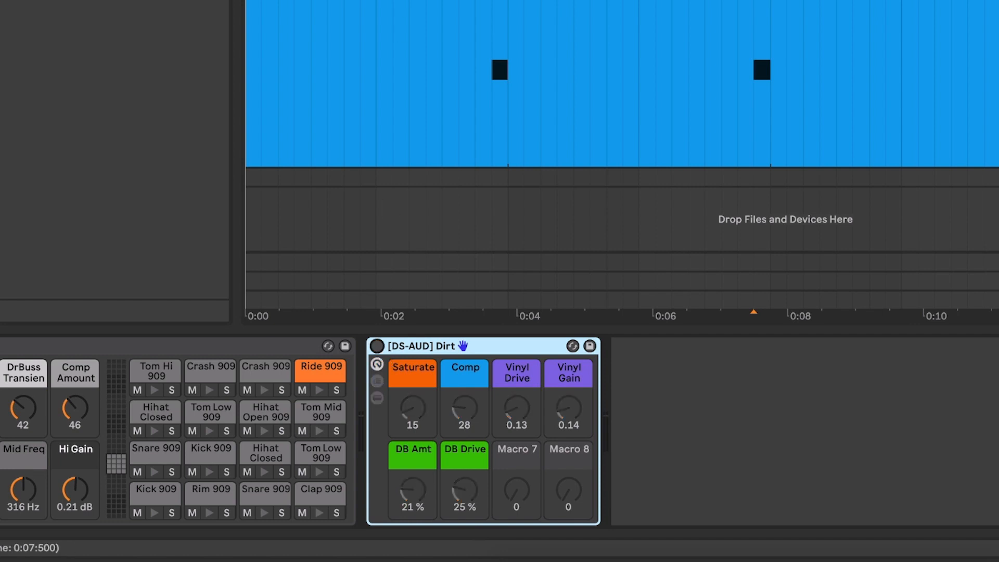
pyautogui.click(220, 155)
pyautogui.press('space')
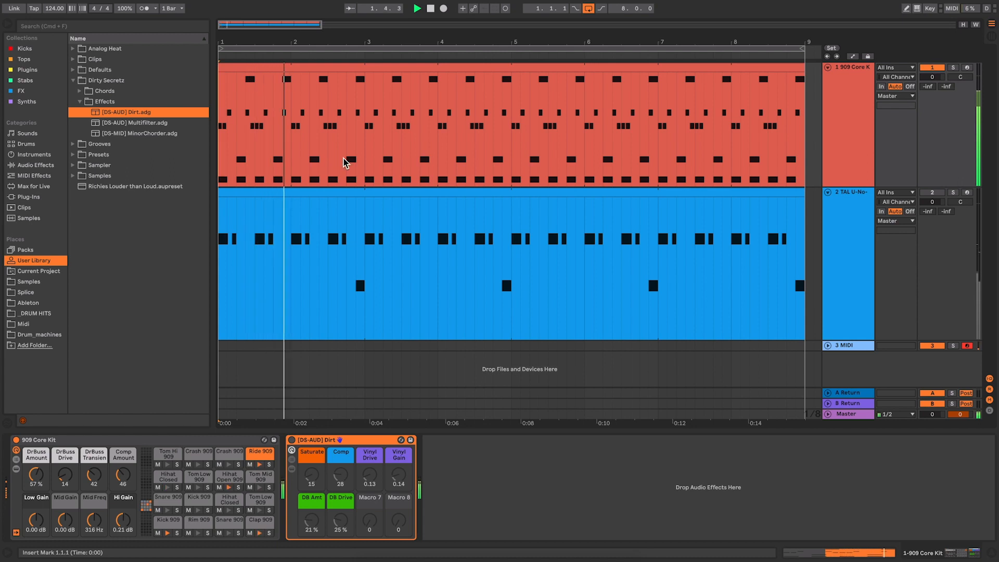
pyautogui.press('space')
pyautogui.click(292, 442)
pyautogui.press('space')
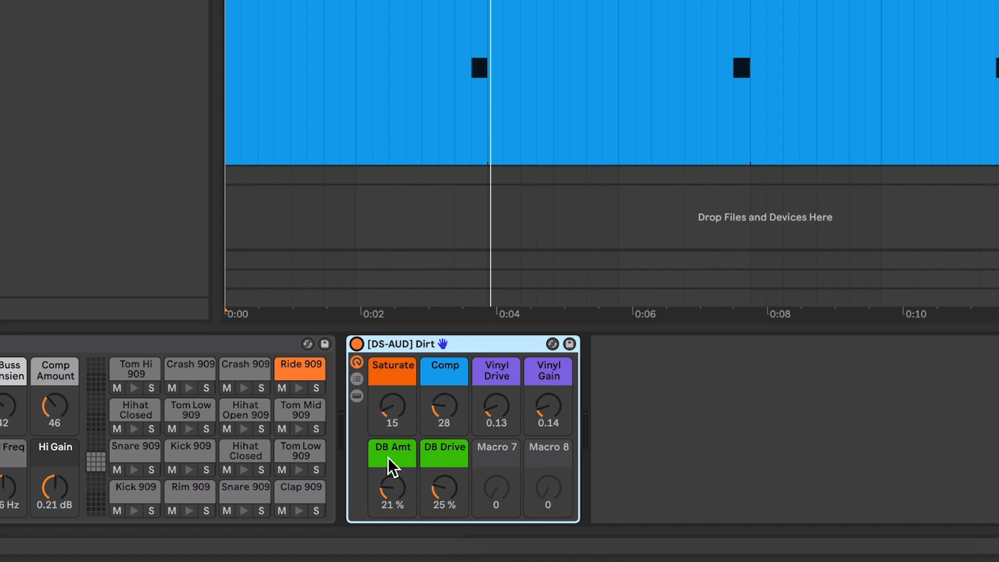
# Reset the Dirt rack's Saturate, Comp, Vinyl Drive and DB Amt macros to 0 and play the drums
pyautogui.doubleClick(392, 398)
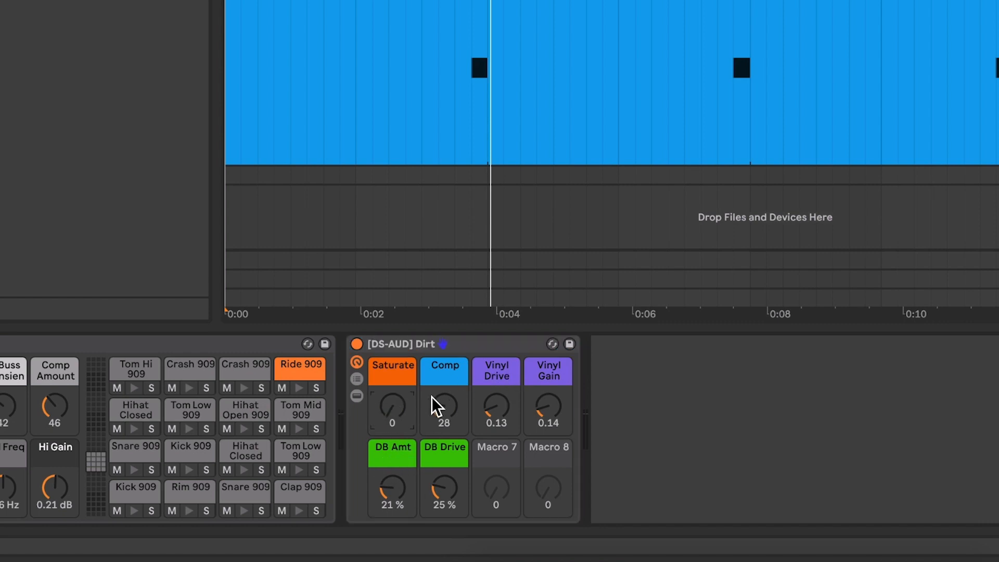
pyautogui.doubleClick(504, 396)
pyautogui.doubleClick(399, 486)
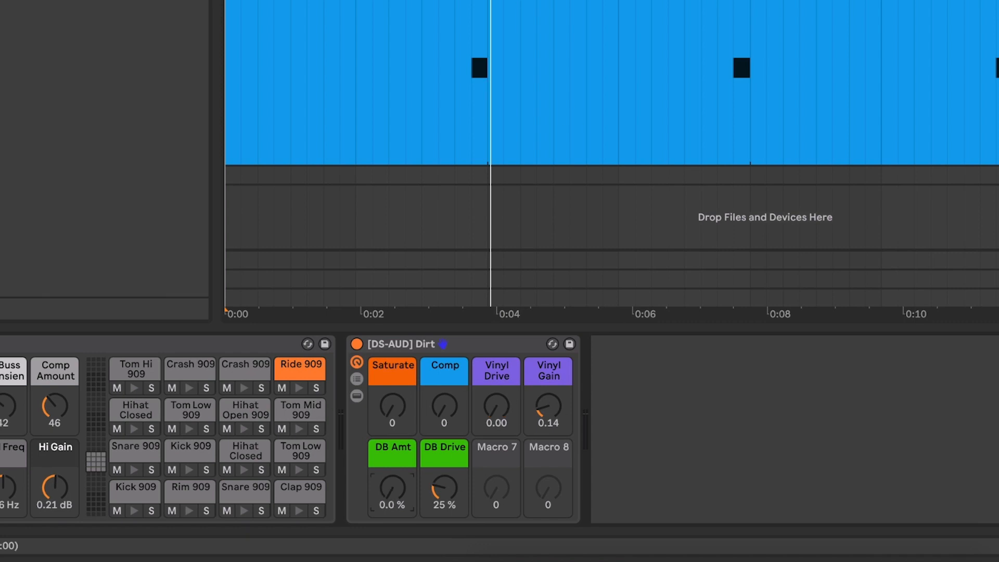
pyautogui.press('space')
pyautogui.press('space')
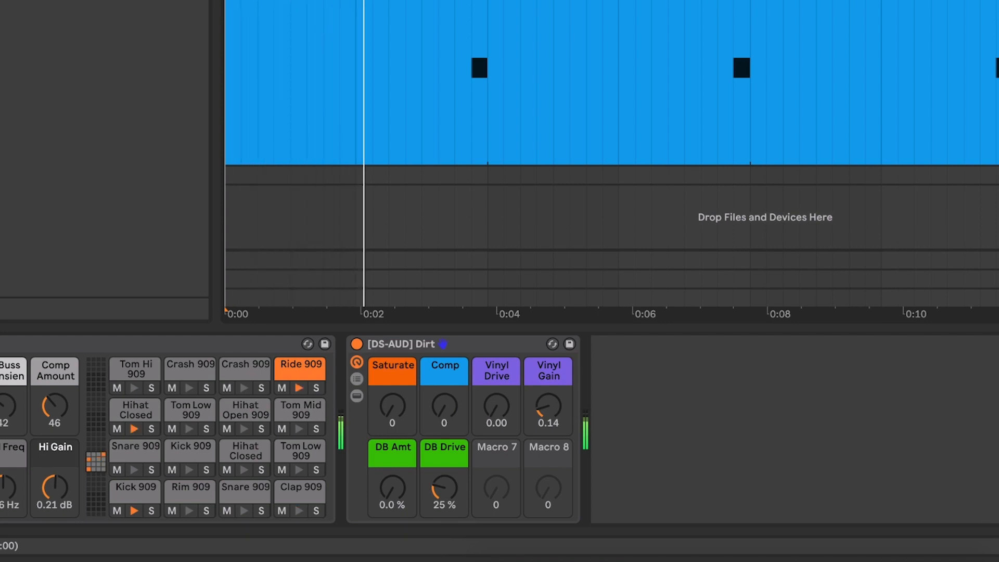
pyautogui.press('space')
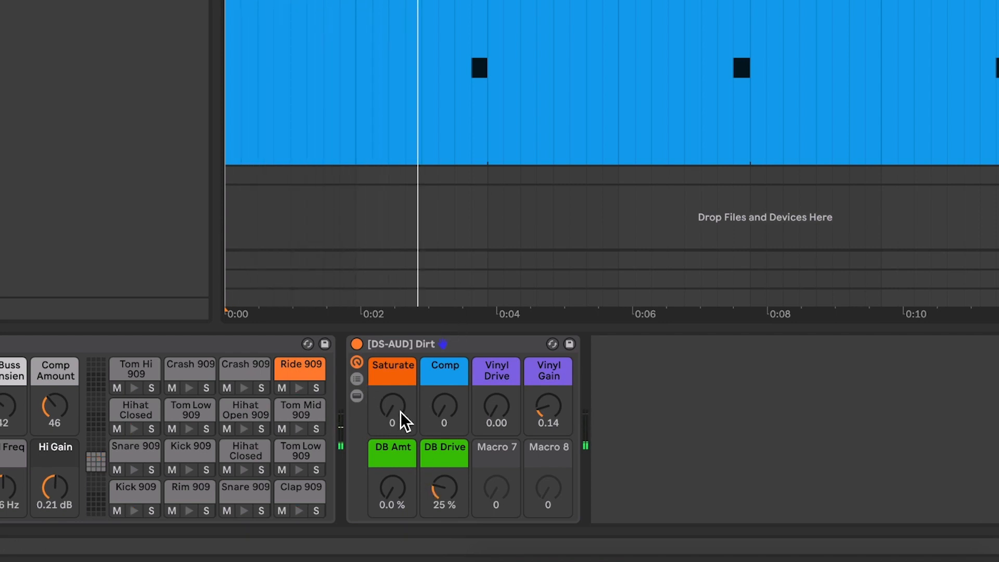
# Set the Dirt rack's Saturate to 23 and Comp to 42 while the drums play
pyautogui.press('space')
pyautogui.moveTo(396, 404)
pyautogui.mouseDown()
pyautogui.moveTo(397, 371)
pyautogui.moveTo(397, 395)
pyautogui.mouseUp()
pyautogui.press('space')
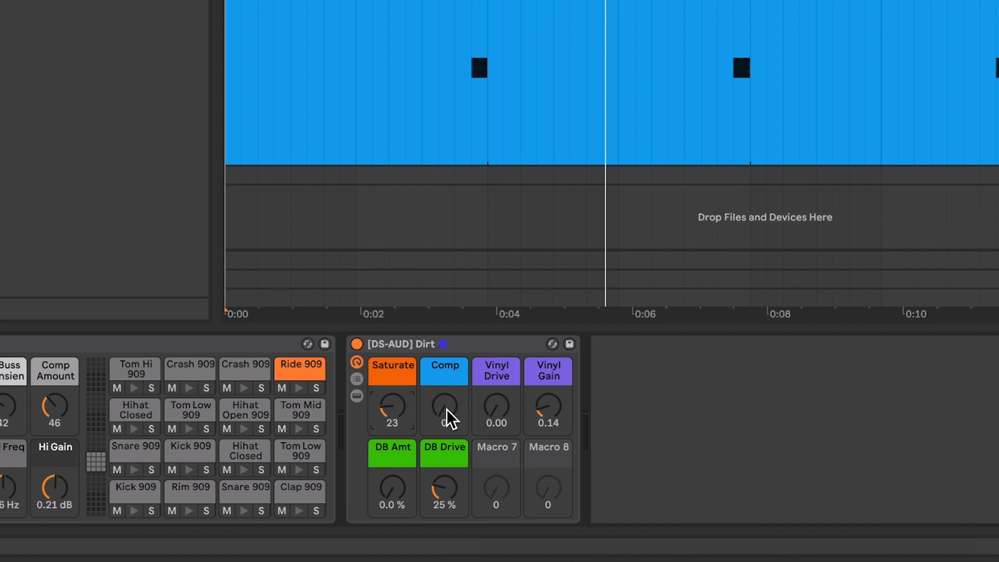
pyautogui.press('space')
pyautogui.moveTo(447, 409)
pyautogui.mouseDown()
pyautogui.moveTo(446, 355)
pyautogui.moveTo(446, 399)
pyautogui.mouseUp()
pyautogui.press('space')
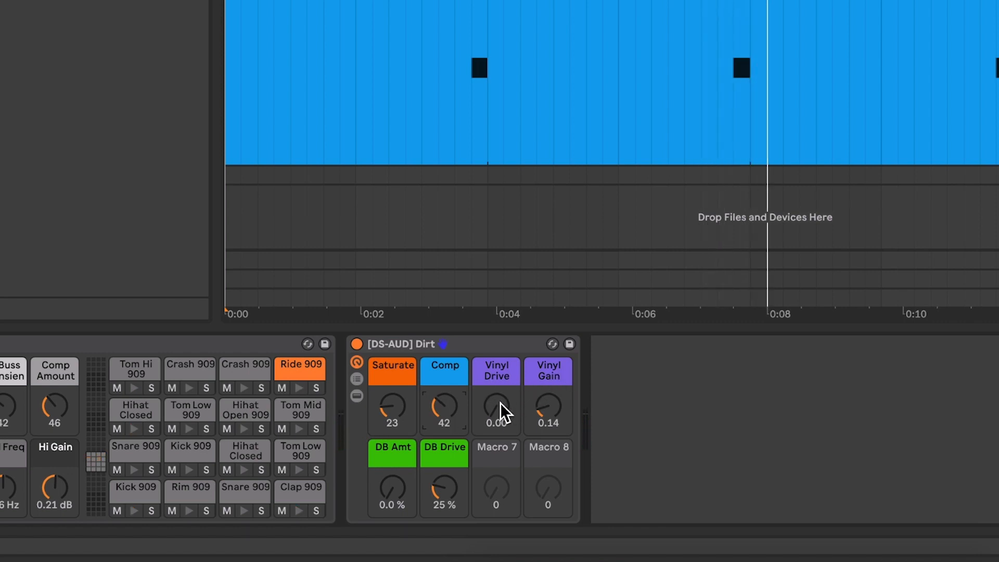
# Raise the Dirt rack's Vinyl Drive to 0.20 and Vinyl Gain to 0.40 during playback
pyautogui.press('space')
pyautogui.moveTo(501, 403); pyautogui.dragTo(539, 370)
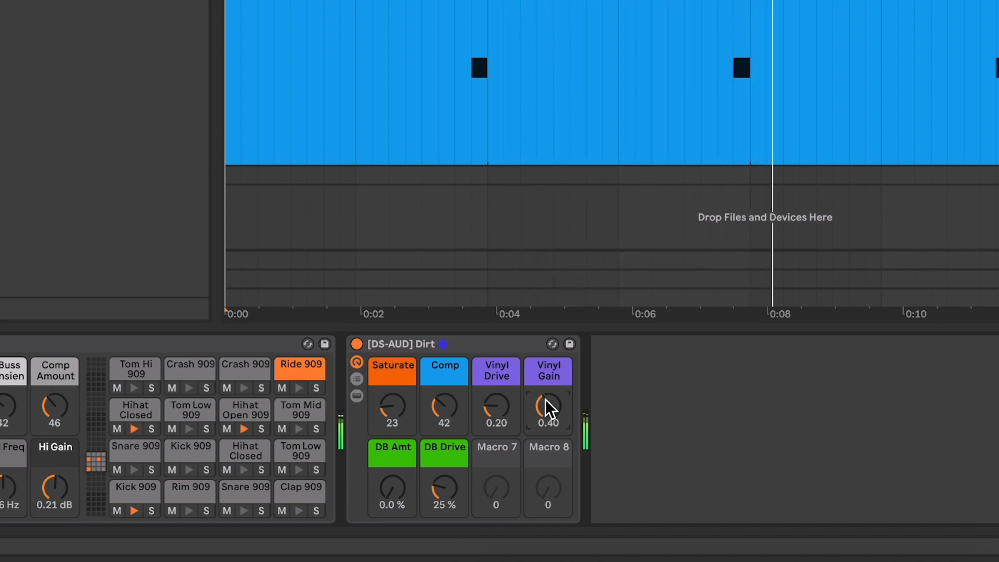
pyautogui.press('space')
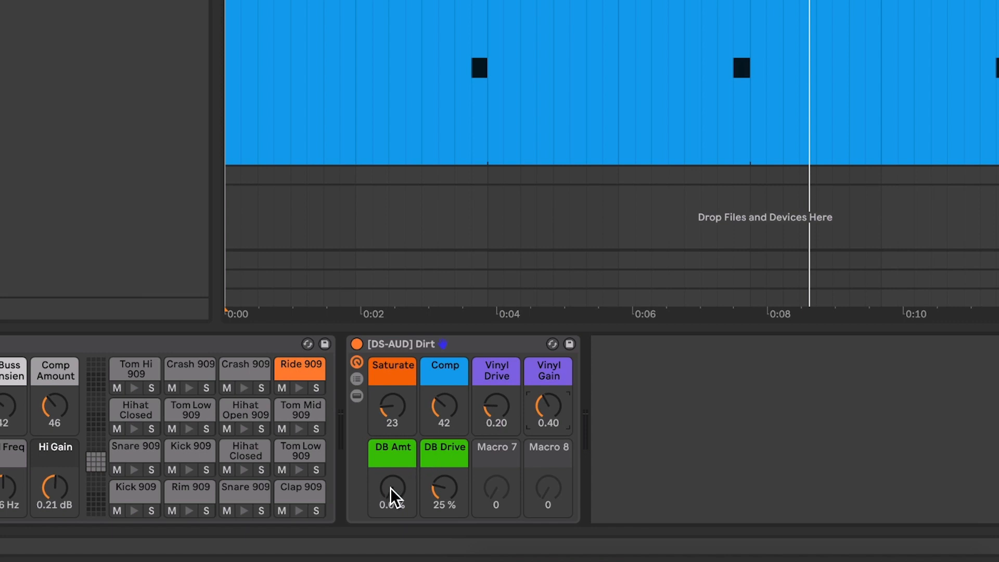
# Set the Dirt rack's DB Amt to 26 % and DB Drive to 33 % while listening to the drums
pyautogui.press('space')
pyautogui.moveTo(390, 488); pyautogui.dragTo(390, 470)
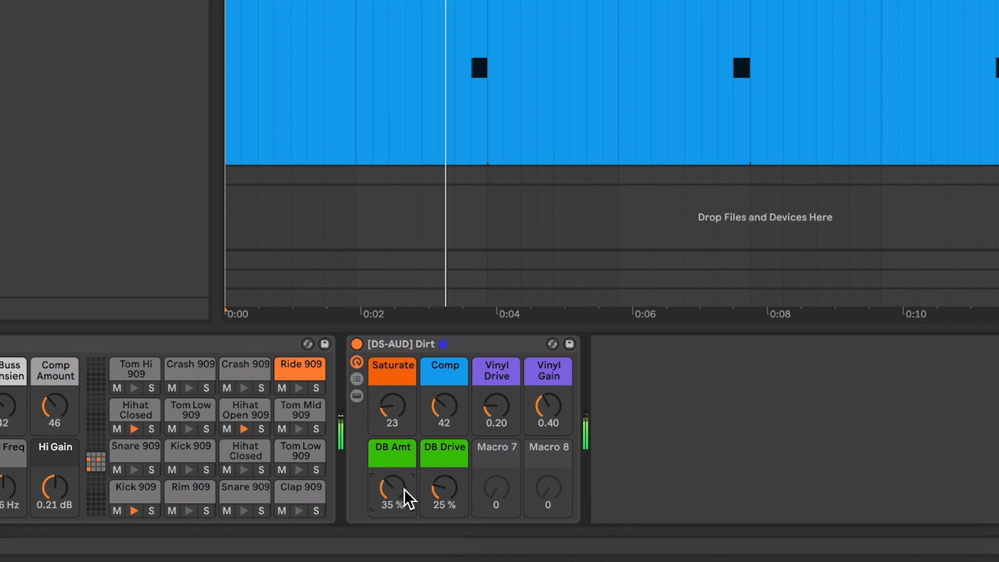
pyautogui.moveTo(442, 495); pyautogui.dragTo(384, 498)
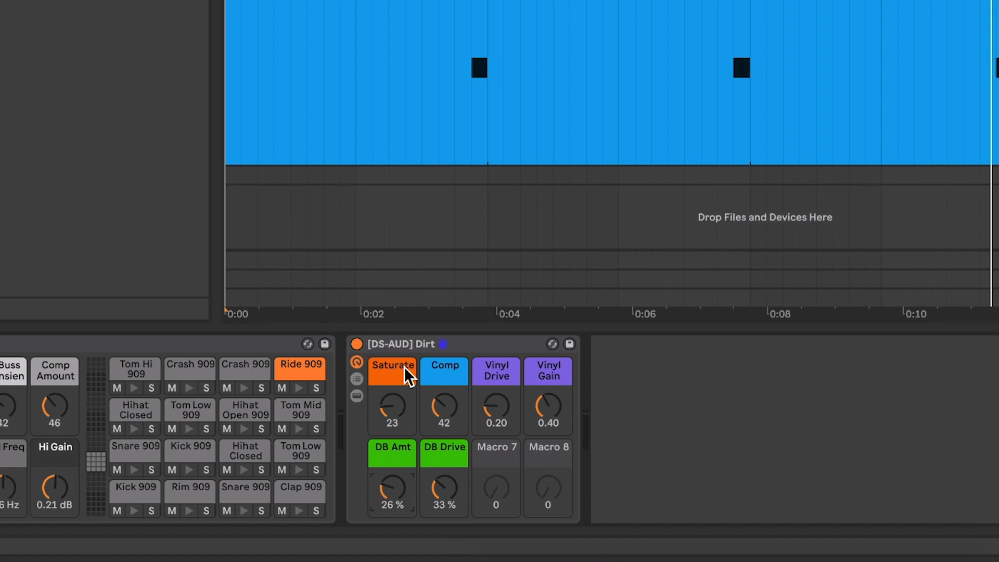
# Compare the drums with the Dirt rack bypassed and enabled during playback, and lower Vinyl Gain to 0.24
pyautogui.press('space')
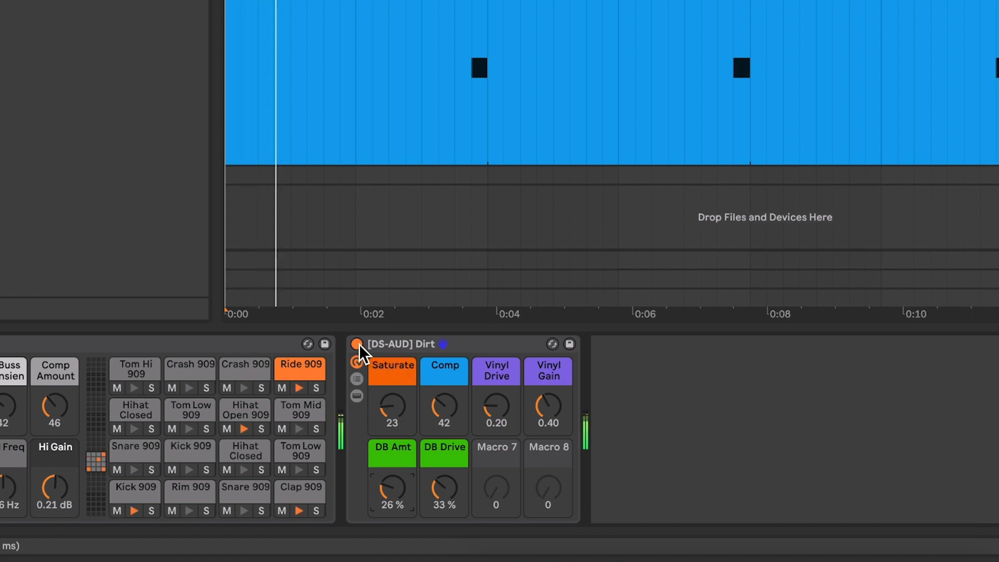
pyautogui.click(357, 343)
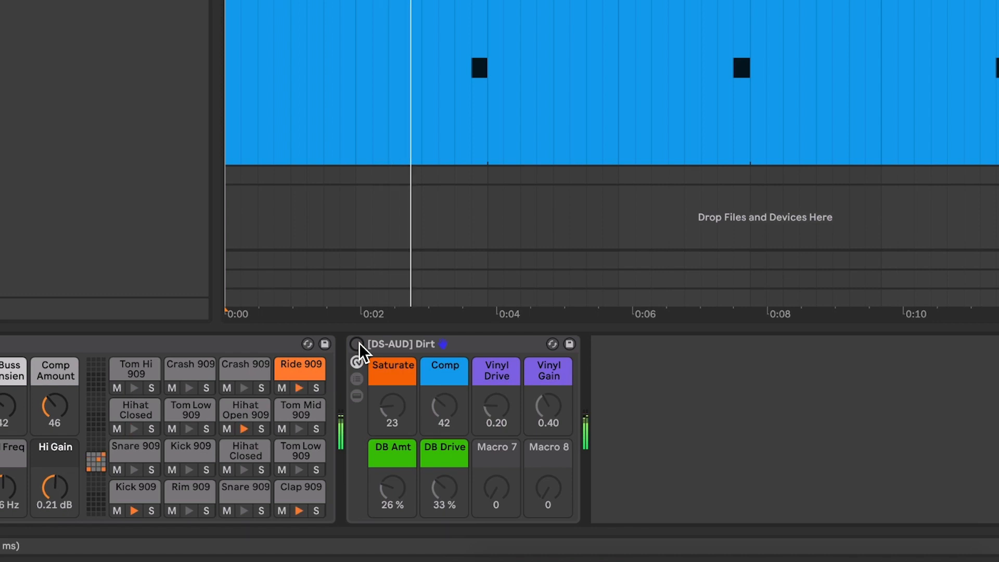
pyautogui.click(357, 344)
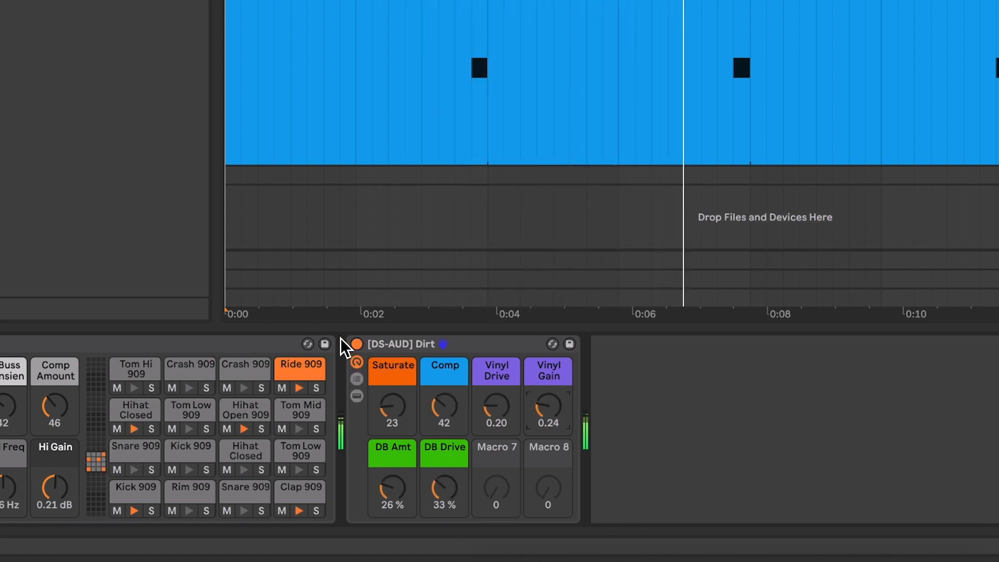
pyautogui.click(355, 342)
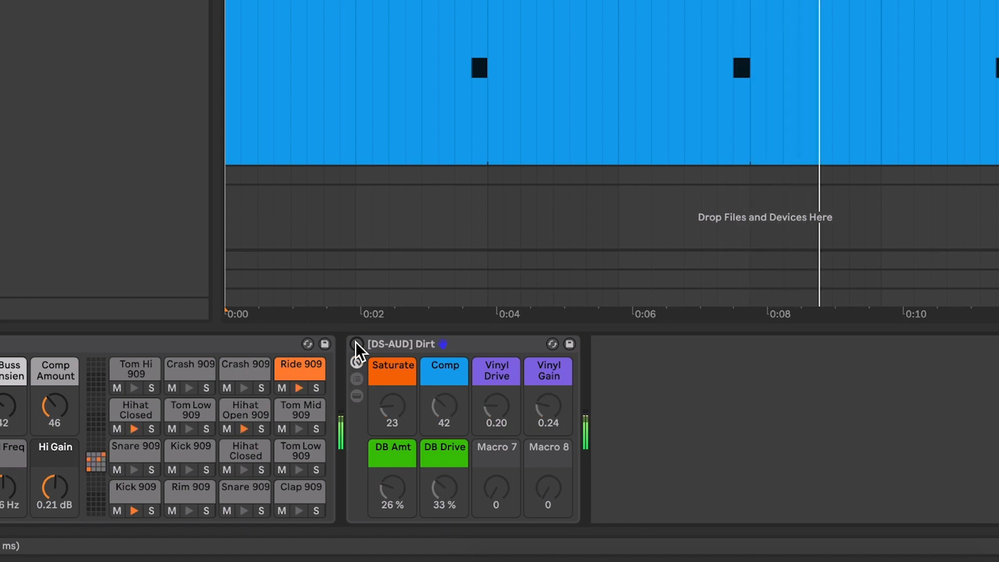
pyautogui.click(356, 343)
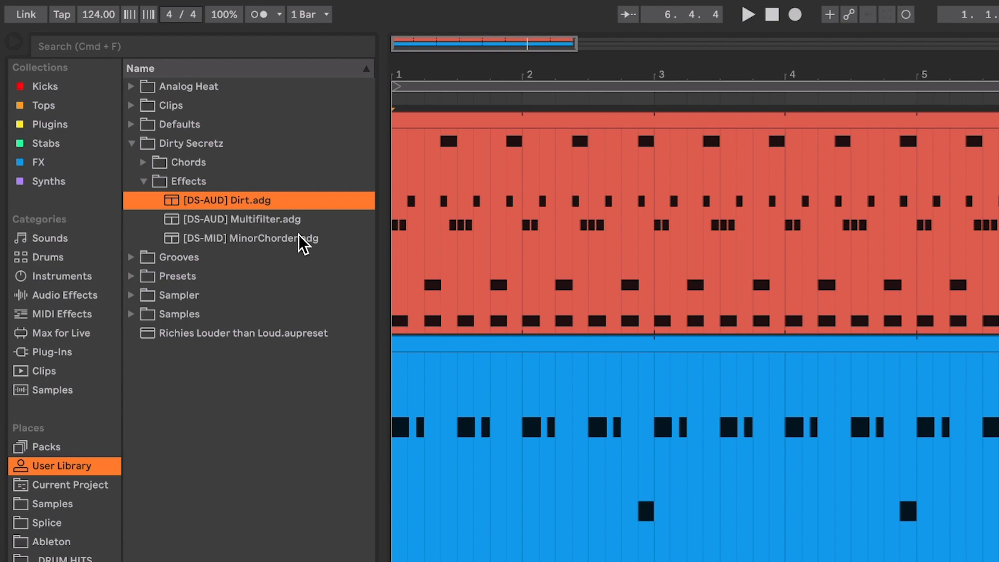
# Add the [DS-AUD] Multifilter rack after the Dirt rack on the 909 Core Kit track
pyautogui.click(276, 221)
pyautogui.moveTo(275, 221); pyautogui.dragTo(540, 471)
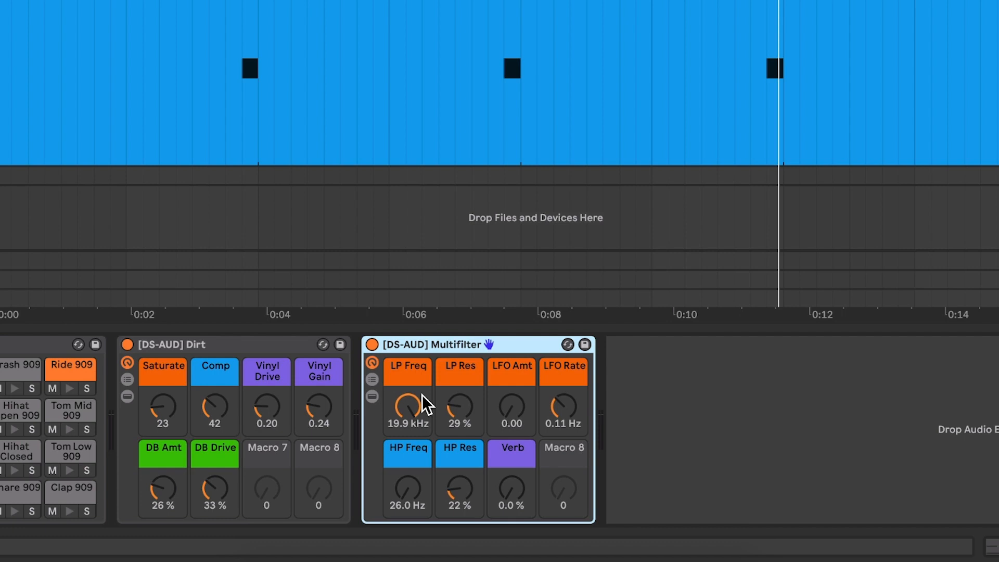
# Audition the Multifilter's LP Freq and HP Freq sweeps during playback, returning them to 19.9 kHz and 26.0 Hz
pyautogui.press('space')
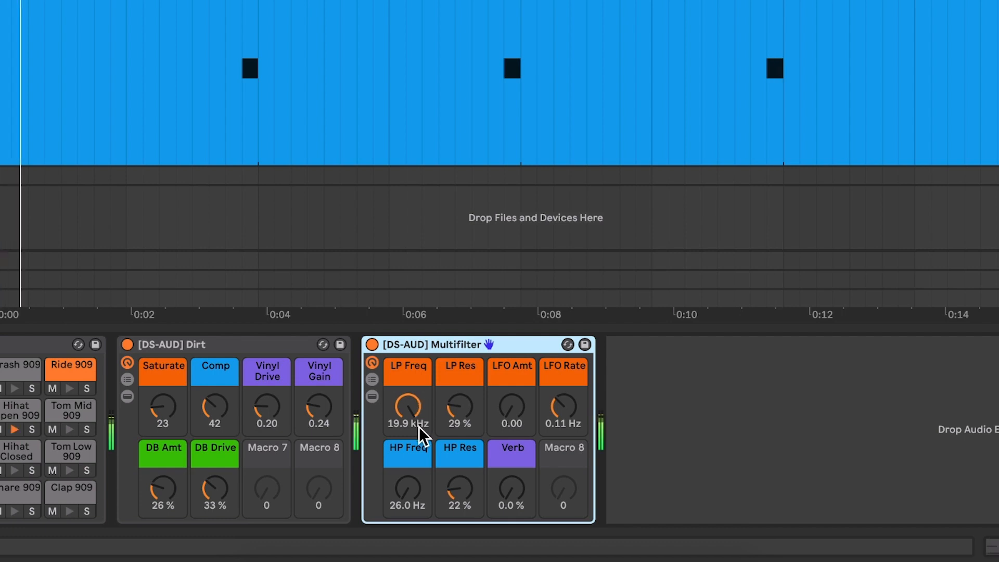
pyautogui.moveTo(405, 399)
pyautogui.mouseDown()
pyautogui.moveTo(405, 454)
pyautogui.moveTo(406, 398)
pyautogui.mouseUp()
pyautogui.moveTo(415, 499)
pyautogui.mouseDown()
pyautogui.moveTo(415, 461)
pyautogui.moveTo(415, 497)
pyautogui.mouseUp()
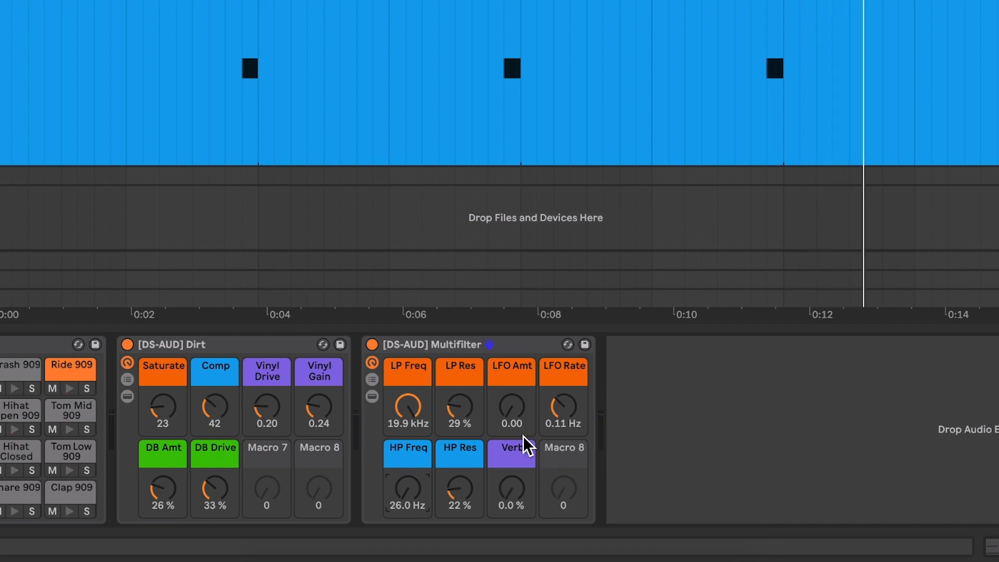
# Audition an HP Freq sweep combined with Verb during playback, returning them to 26.0 Hz and 0.0 %
pyautogui.press('space')
pyautogui.moveTo(411, 487); pyautogui.dragTo(410, 470)
pyautogui.moveTo(511, 489); pyautogui.dragTo(512, 462)
pyautogui.moveTo(411, 487)
pyautogui.mouseDown()
pyautogui.moveTo(411, 467)
pyautogui.moveTo(411, 496)
pyautogui.mouseUp()
pyautogui.moveTo(510, 484); pyautogui.dragTo(509, 518)
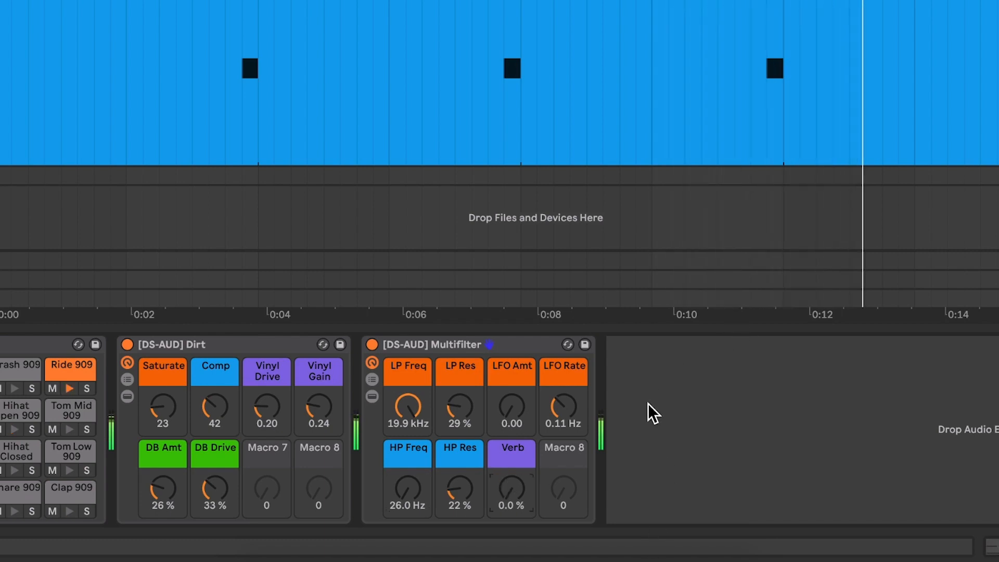
pyautogui.press('space')
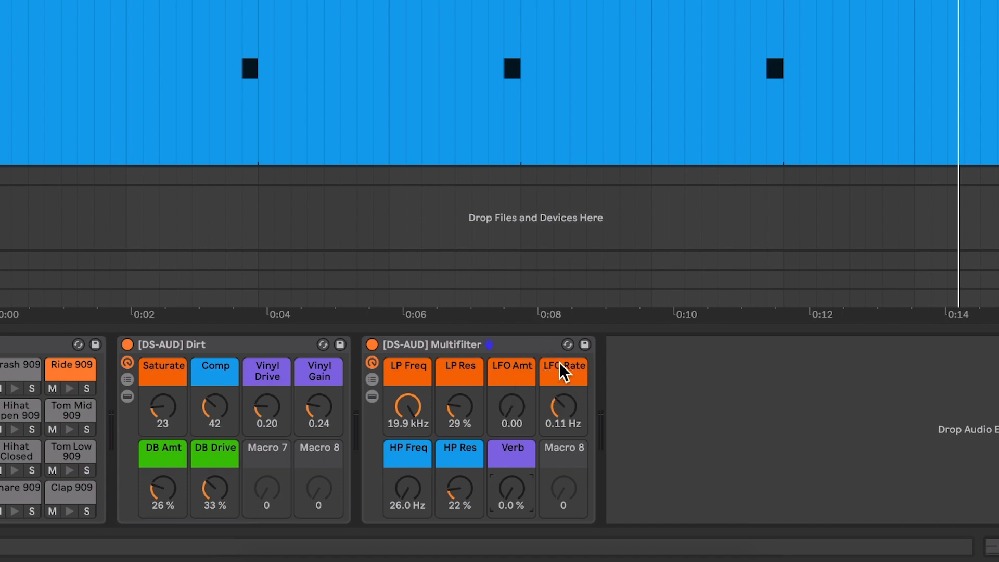
# Show the devices inside the Multifilter rack, expand its HP and LP filters to inspect them, and collapse them again
pyautogui.click(372, 396)
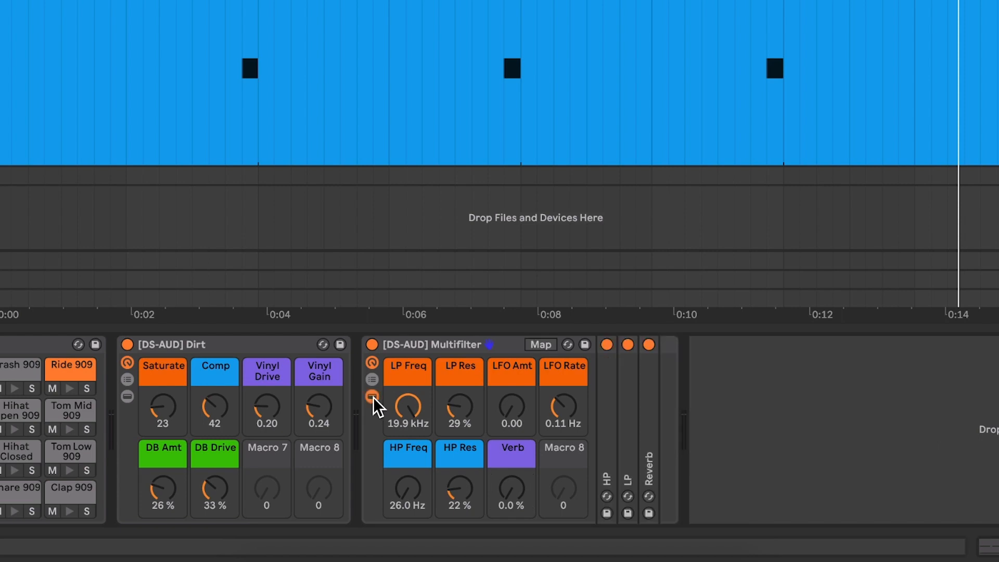
pyautogui.click(610, 431)
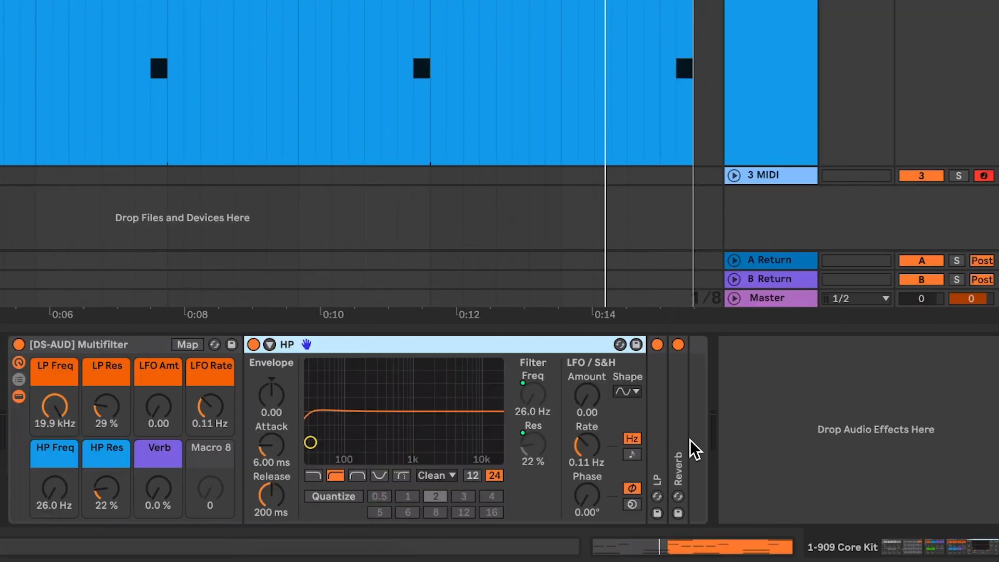
pyautogui.click(659, 433)
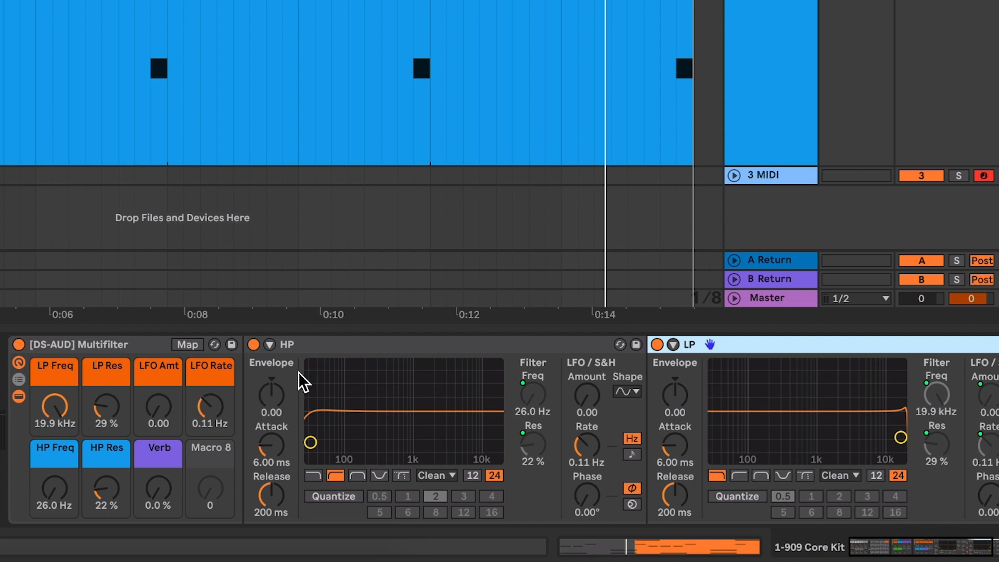
pyautogui.doubleClick(323, 344)
pyautogui.doubleClick(320, 343)
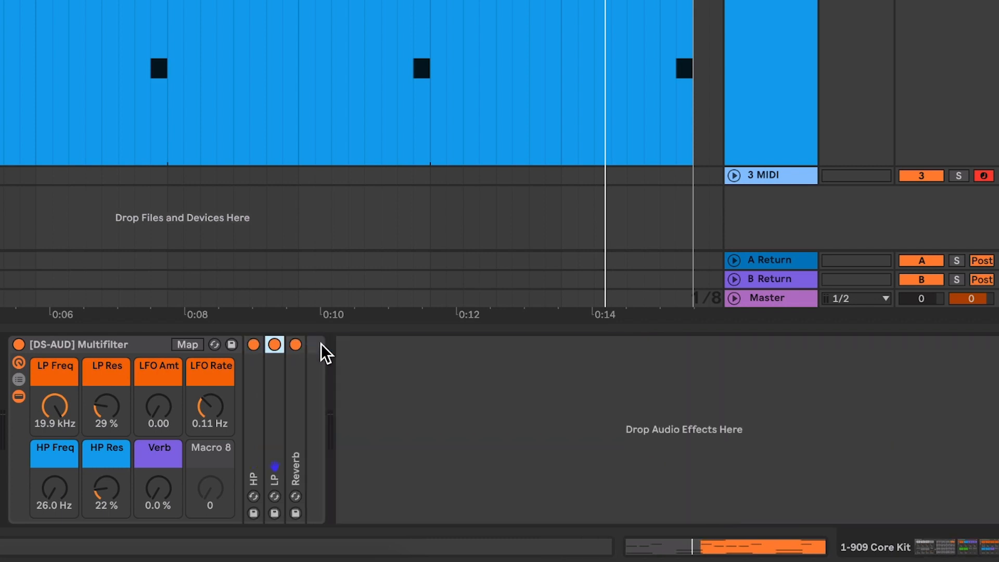
pyautogui.click(664, 396)
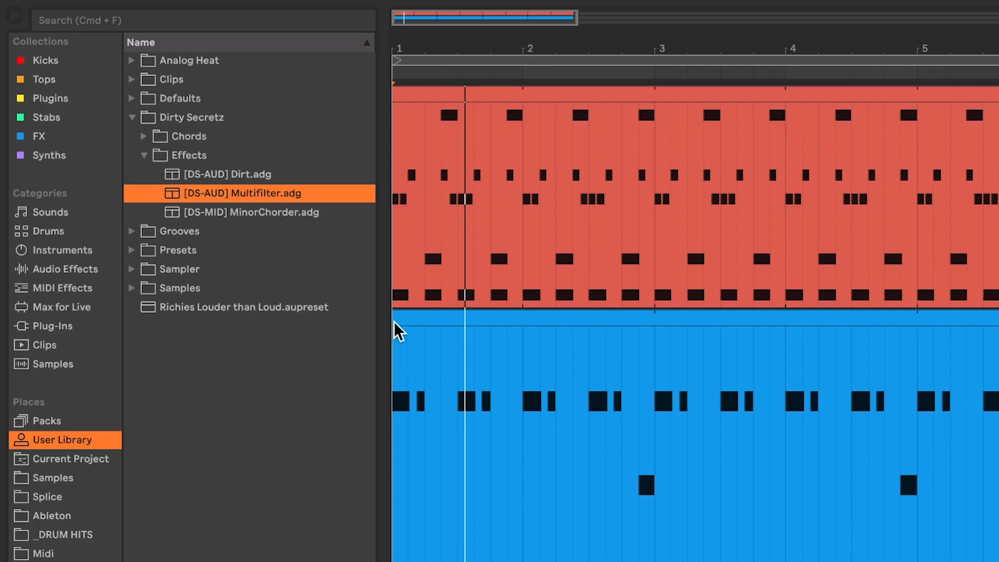
# Add the [DS-MID] MinorChorder rack in front of TAL U-No-LX-V2 on the second track
pyautogui.click(292, 213)
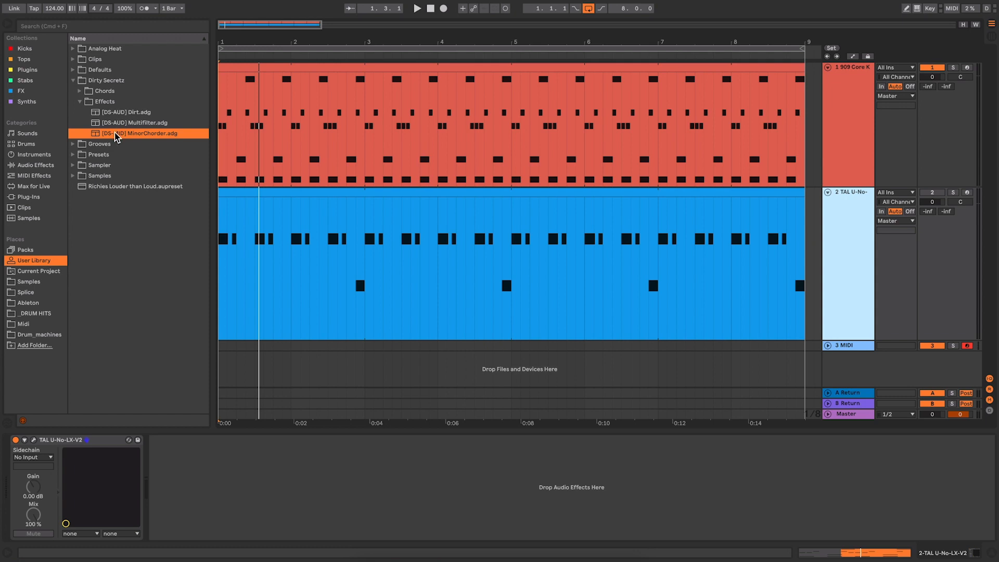
pyautogui.moveTo(117, 136); pyautogui.dragTo(224, 486)
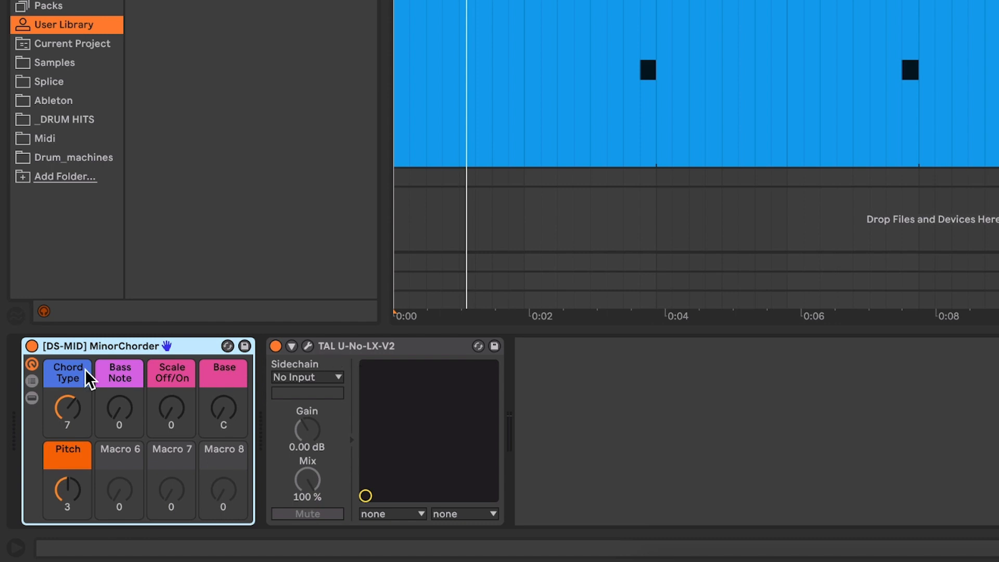
# Bypass the MinorChorder rack to audition the TAL U-No-LX-V2 track without it, and open that track's MIDI clip
pyautogui.click(32, 343)
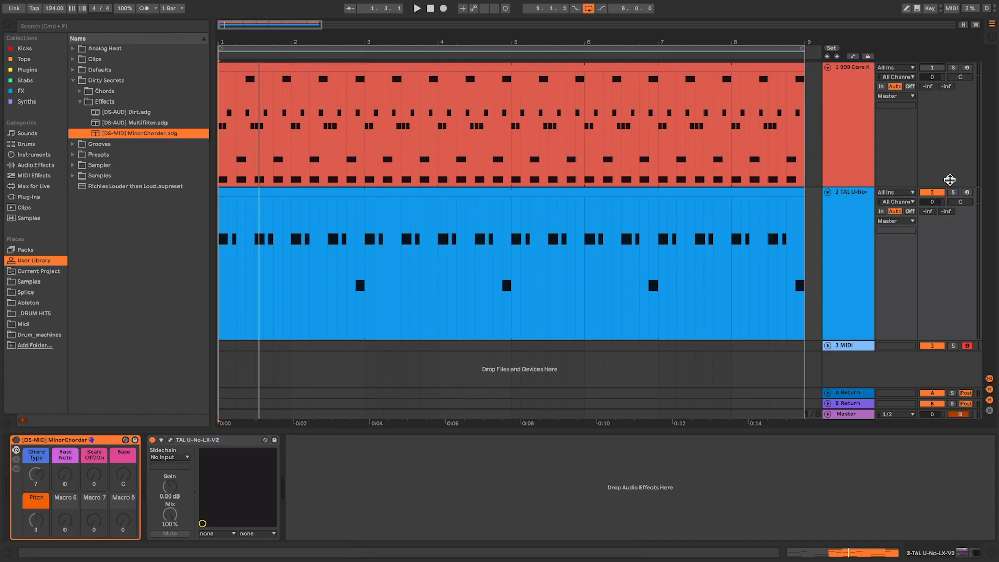
pyautogui.press('space')
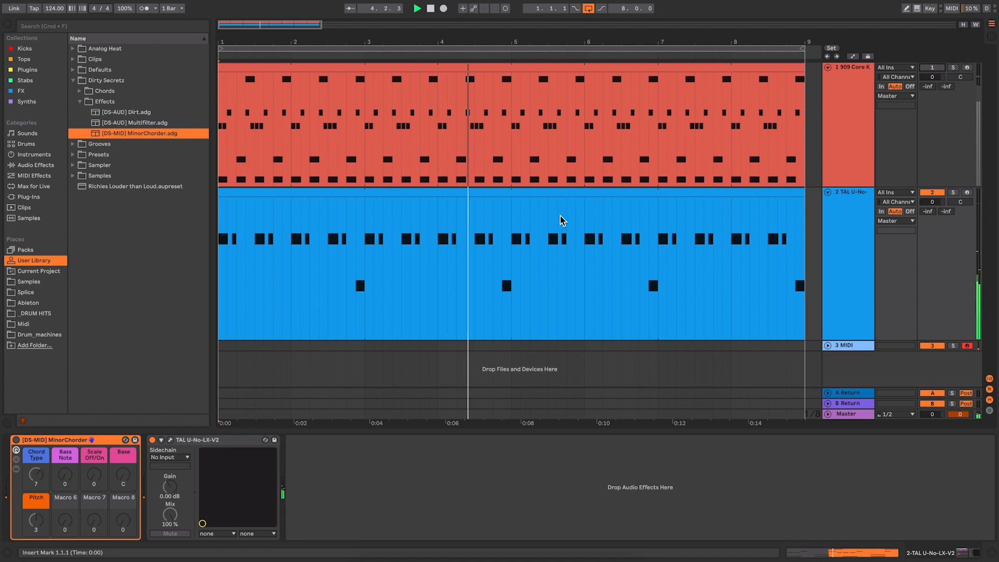
pyautogui.press('space')
pyautogui.doubleClick(572, 193)
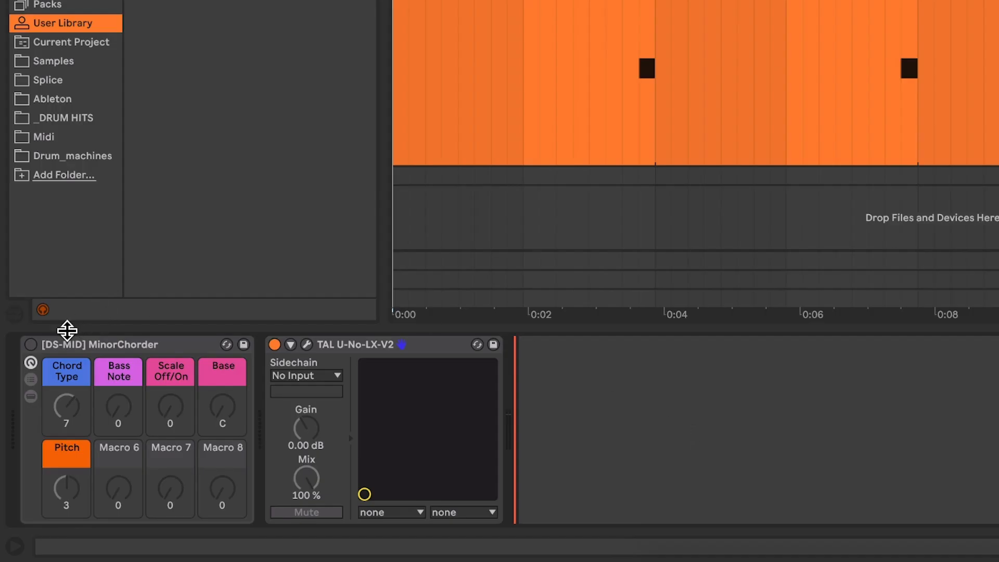
# Reactivate the MinorChorder rack, play the synth track through it, and show the info text for its macros
pyautogui.click(29, 343)
pyautogui.press('space')
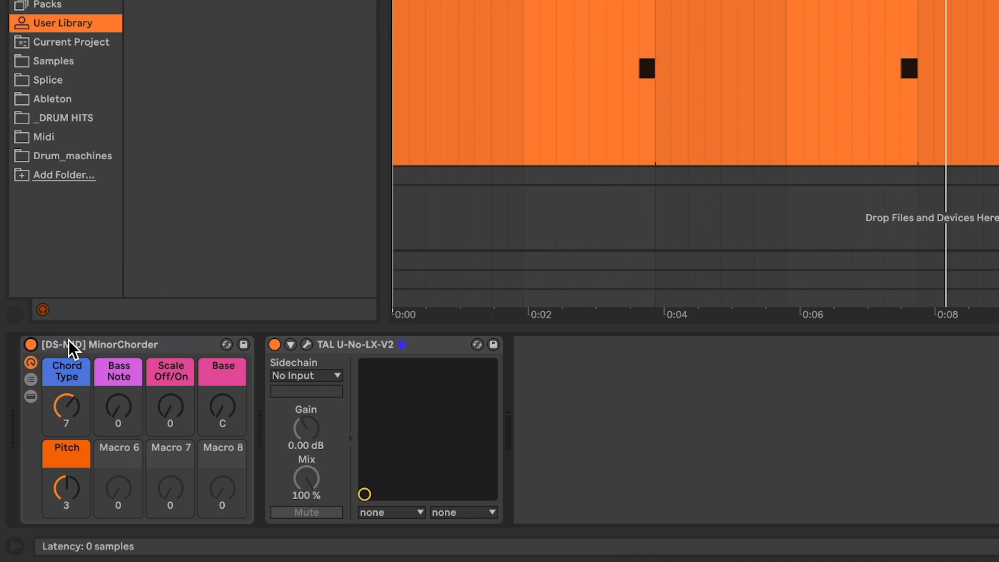
pyautogui.click(14, 546)
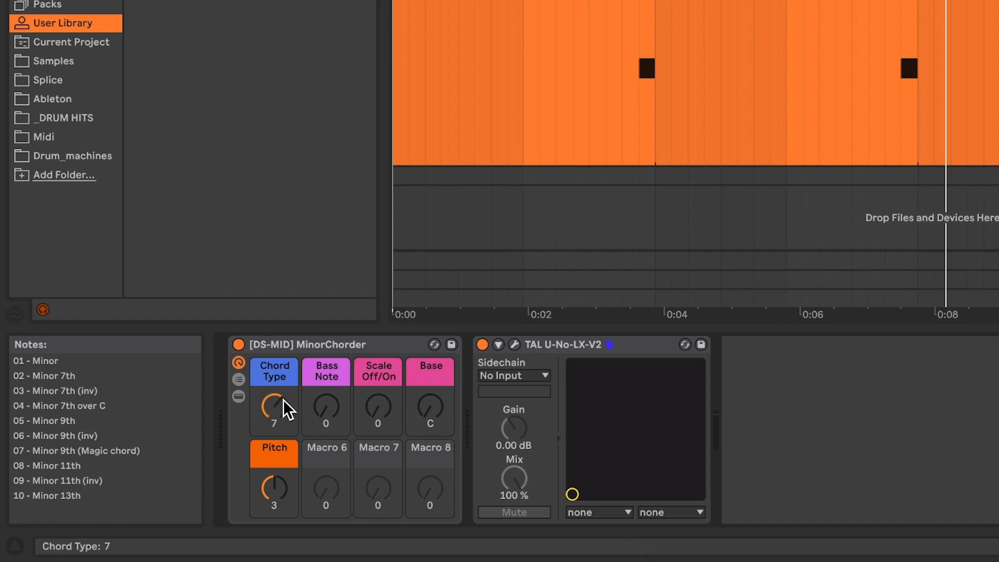
# Audition MinorChorder's Chord Type macro, leaving it at 7, and set its Pitch macro to 4 during playback
pyautogui.press('space')
pyautogui.moveTo(286, 410)
pyautogui.mouseDown()
pyautogui.moveTo(286, 447)
pyautogui.moveTo(286, 391)
pyautogui.moveTo(286, 409)
pyautogui.mouseUp()
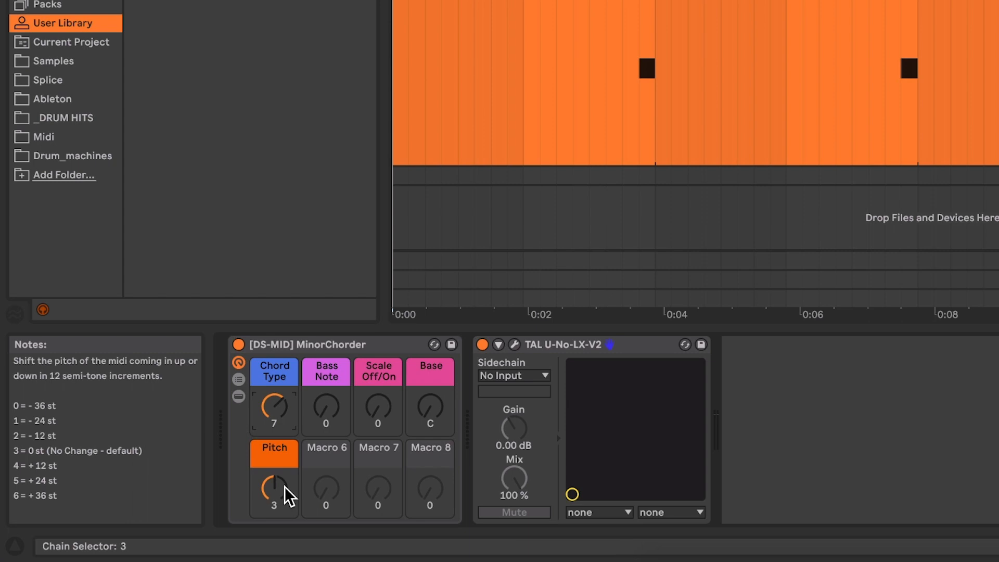
pyautogui.moveTo(282, 484)
pyautogui.mouseDown()
pyautogui.moveTo(282, 474)
pyautogui.moveTo(282, 484)
pyautogui.mouseUp()
pyautogui.press('space')
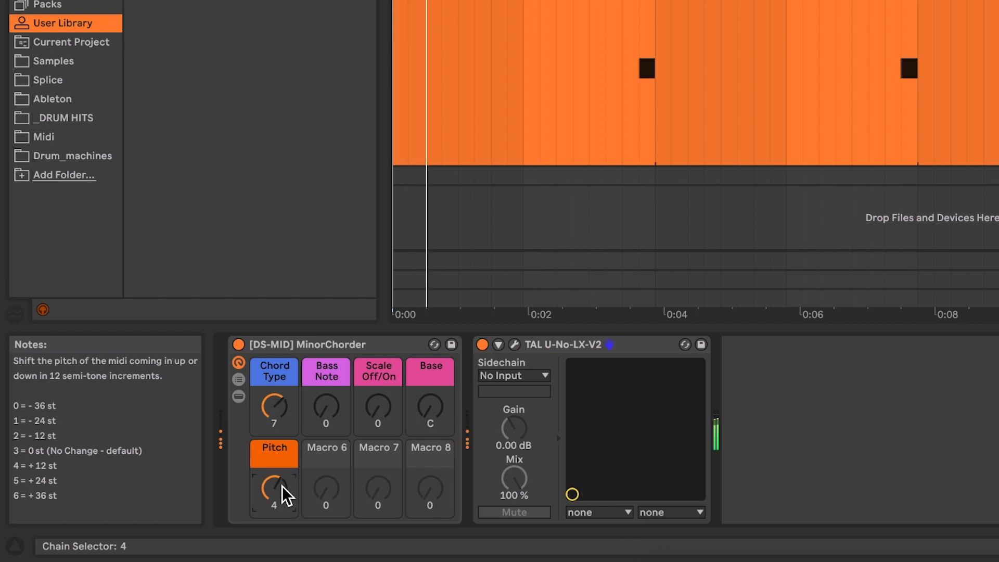
pyautogui.moveTo(286, 486); pyautogui.dragTo(285, 490)
# Audition other Chord Type settings, including 6, and return the Chord Type macro to 7
pyautogui.moveTo(286, 427); pyautogui.dragTo(286, 432)
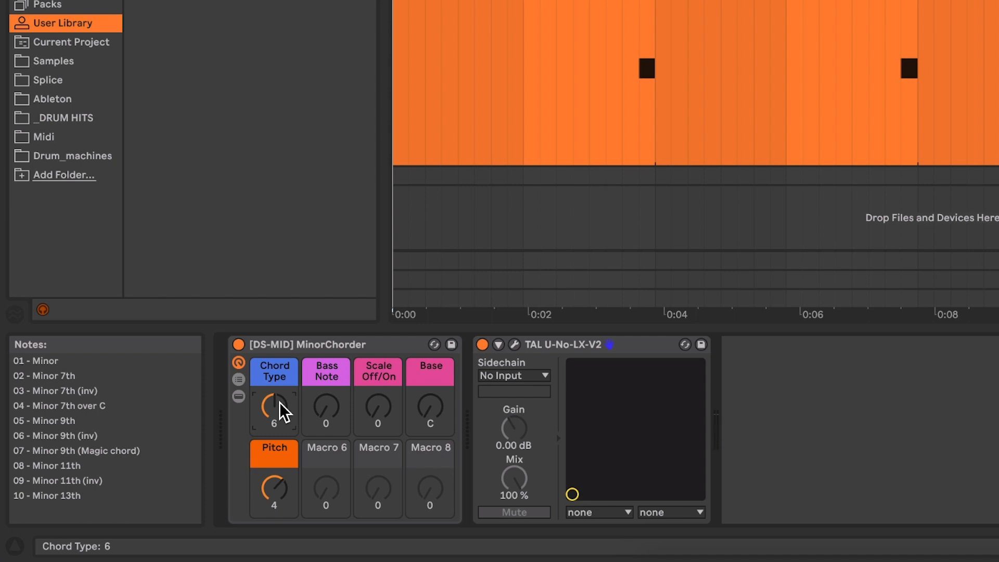
pyautogui.press('space')
pyautogui.moveTo(280, 402); pyautogui.dragTo(280, 394)
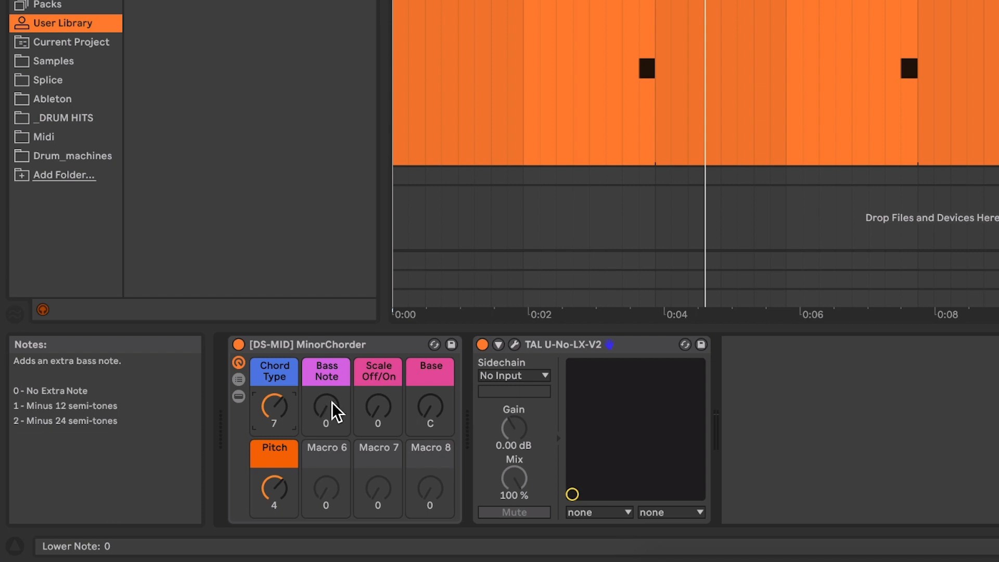
# Audition Bass Note at 1 and return it to 0, then set Scale Off/On to 1 and Base to D
pyautogui.scroll(2, 333, 411)
pyautogui.scroll(-2, 333, 411)
pyautogui.press('space')
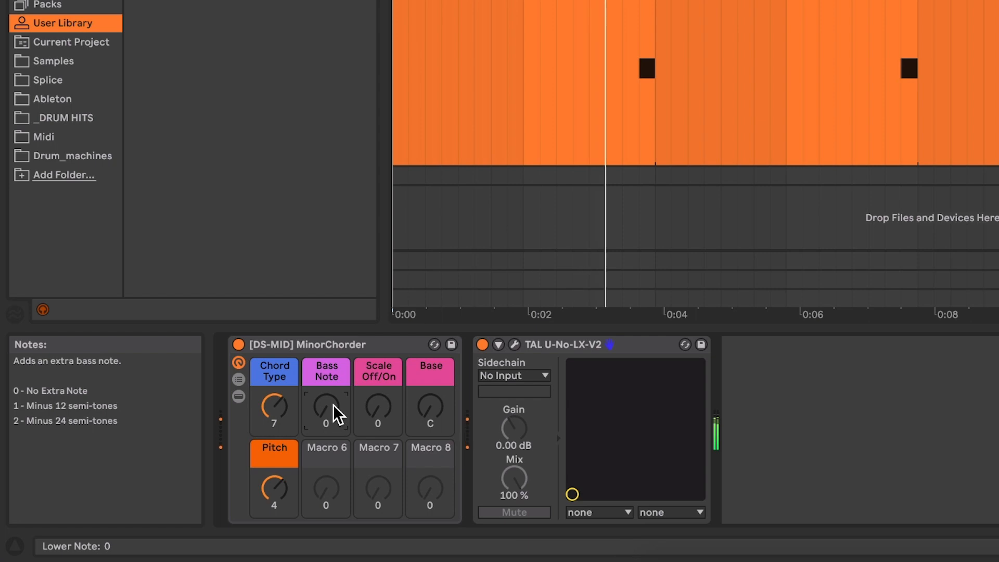
pyautogui.moveTo(337, 411); pyautogui.dragTo(337, 397)
pyautogui.press('space')
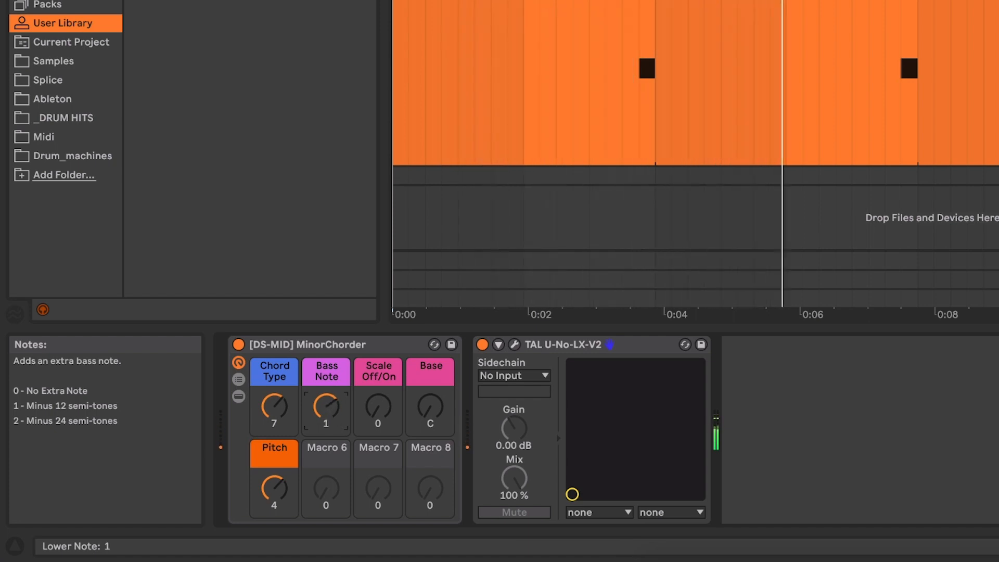
pyautogui.moveTo(333, 401); pyautogui.dragTo(333, 442)
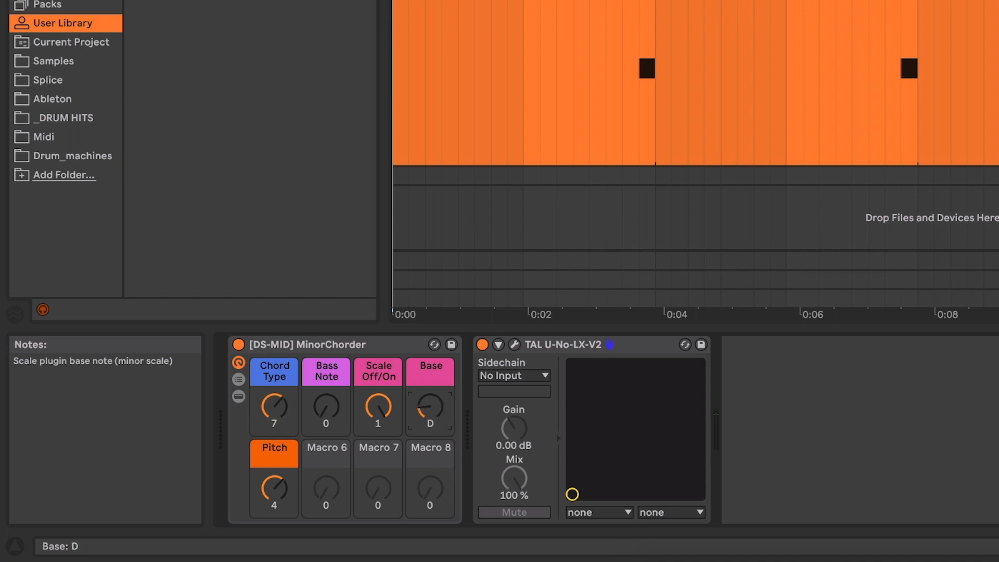
pyautogui.press('space')
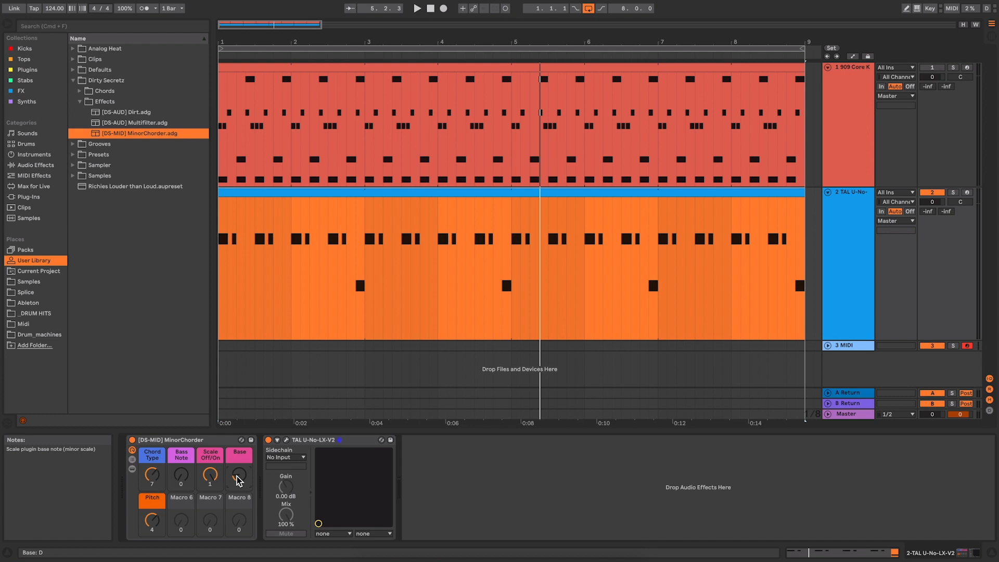
# Fold the 909 track, unfold and select the 3 MIDI track, and start recording into the arrangement from the beginning
pyautogui.click(827, 67)
pyautogui.click(828, 230)
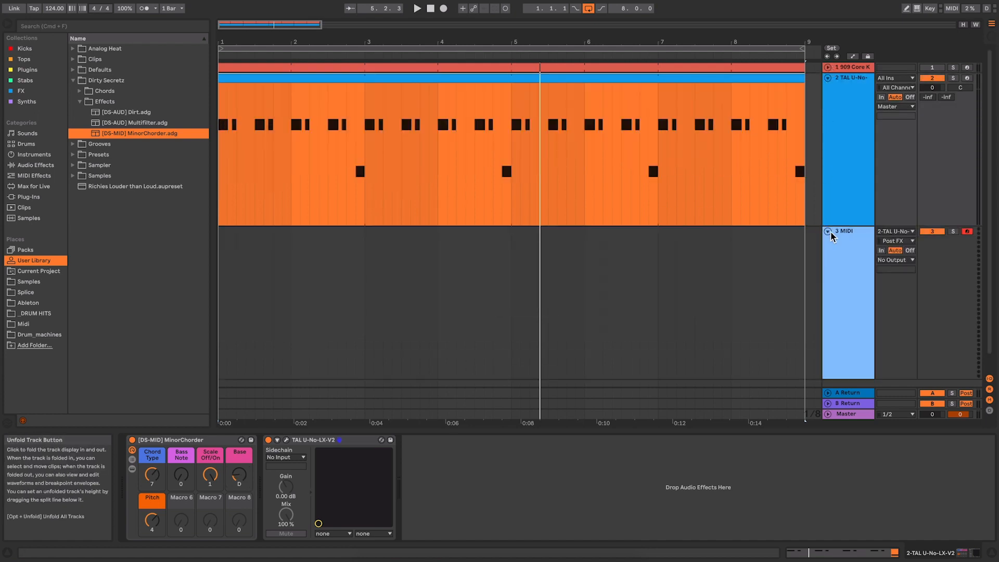
pyautogui.click(847, 232)
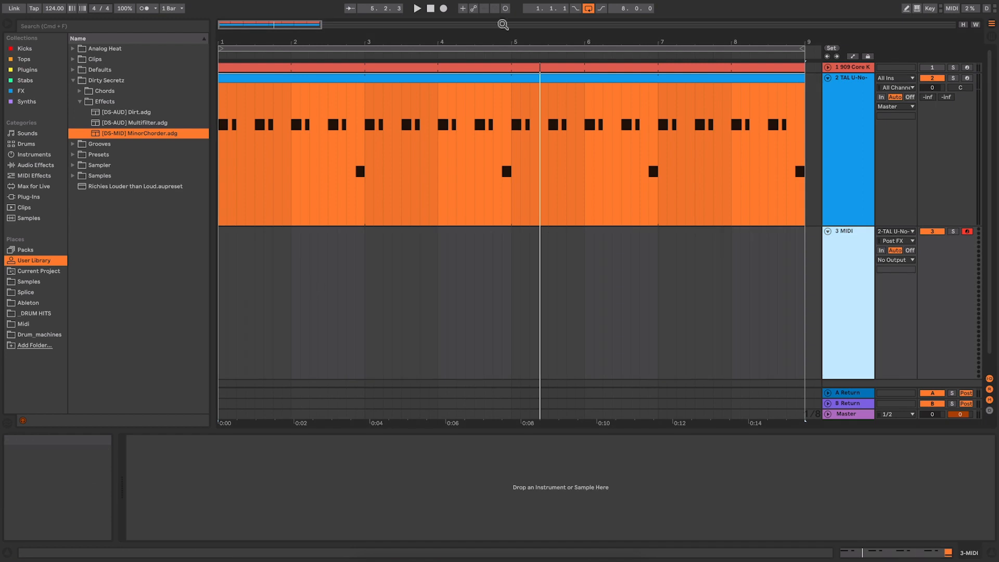
pyautogui.click(430, 8)
pyautogui.click(443, 9)
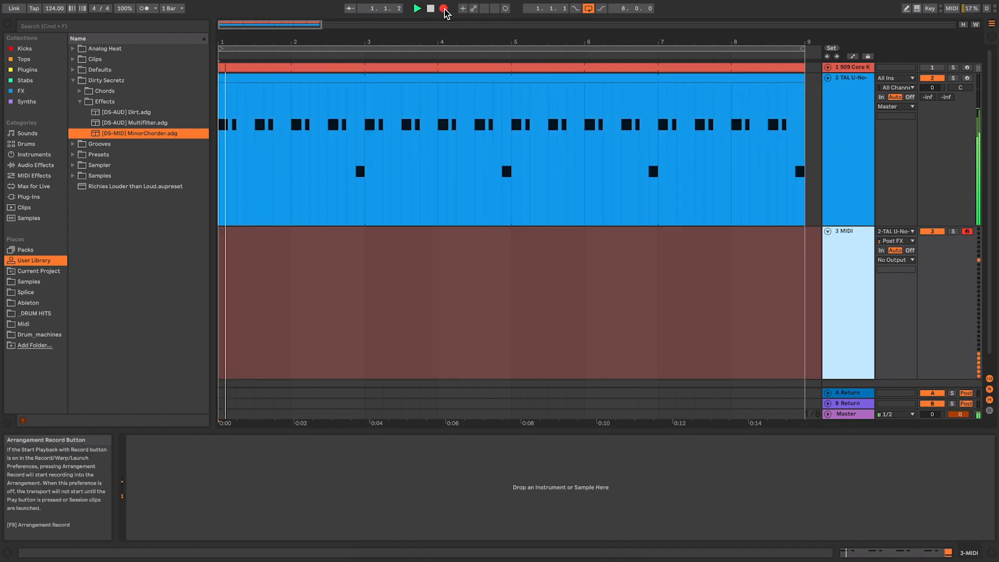
# While recording, select the TAL U-No-LX-V2 track and raise MinorChorder's Bass Note to 1 and then 2
pyautogui.click(863, 167)
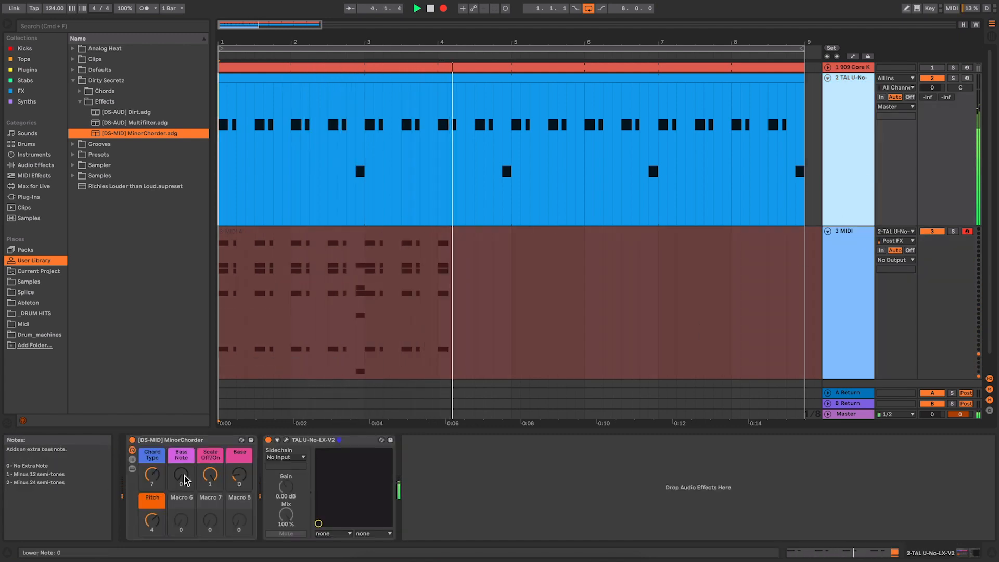
pyautogui.moveTo(184, 480); pyautogui.dragTo(184, 471)
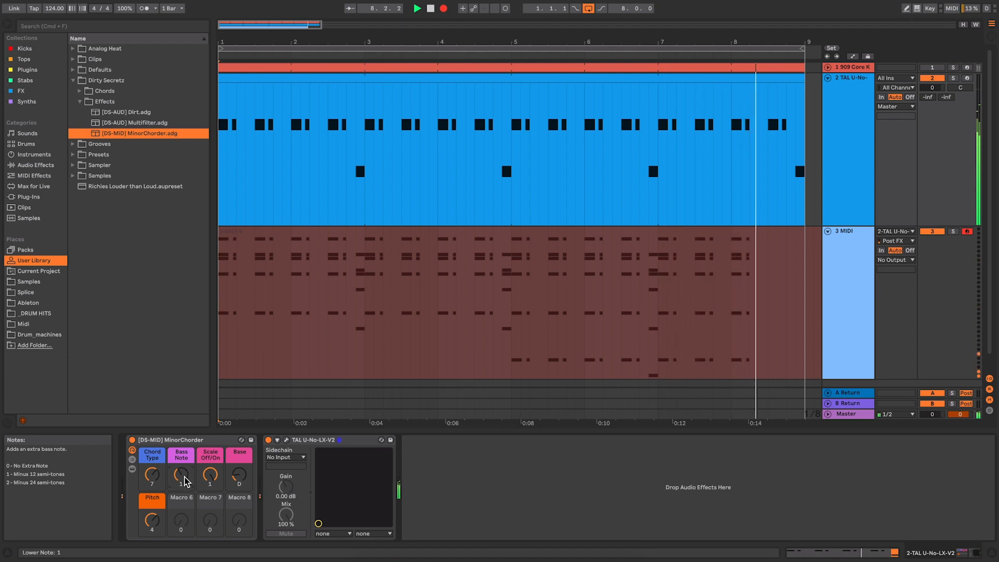
pyautogui.moveTo(184, 477); pyautogui.dragTo(183, 476)
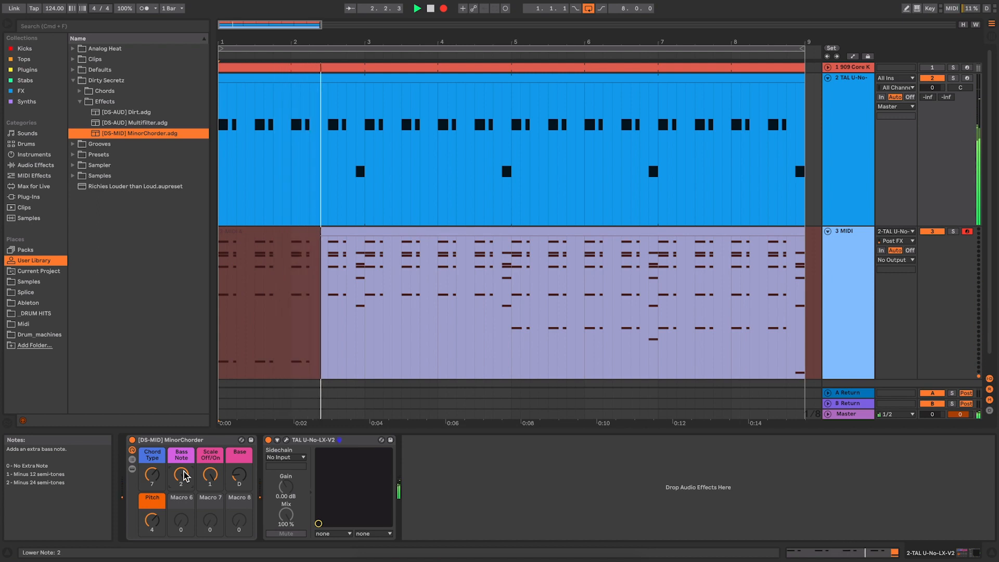
# Keep recording while changing Chord Type to 10 and then 6, and Bass Note to 1, 0 and finally 2
pyautogui.moveTo(149, 479); pyautogui.dragTo(151, 478)
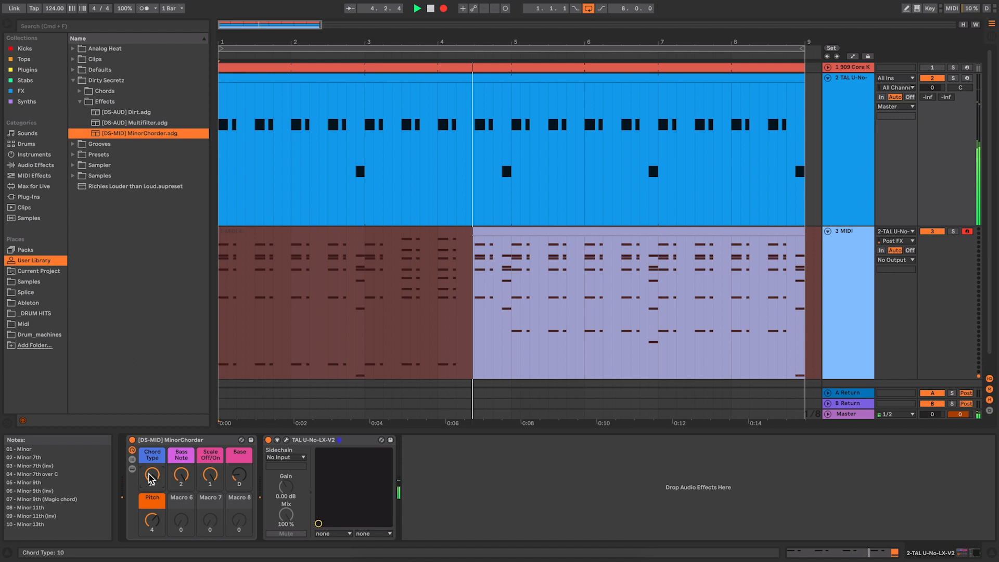
pyautogui.moveTo(181, 475); pyautogui.dragTo(181, 479)
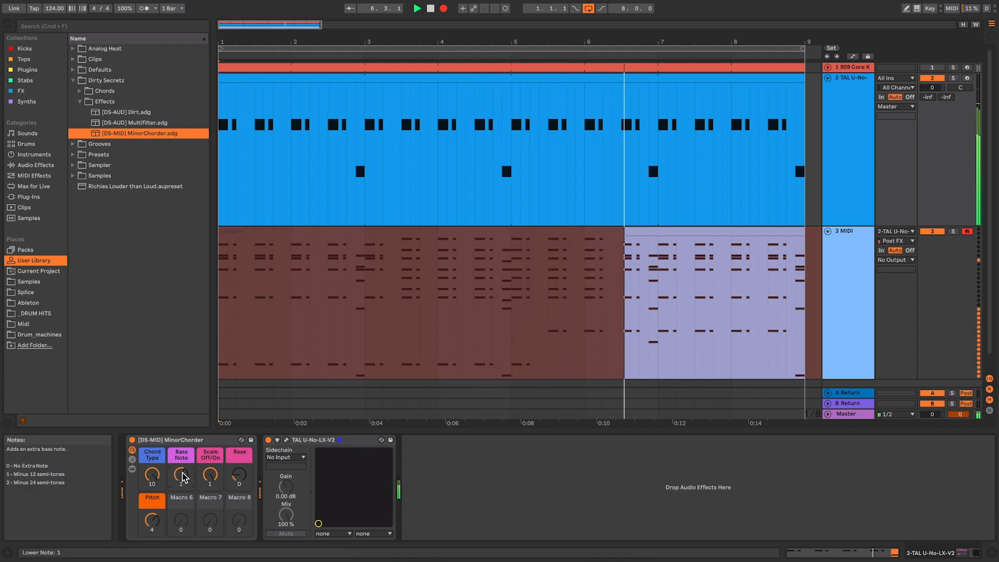
pyautogui.moveTo(152, 475); pyautogui.dragTo(152, 486)
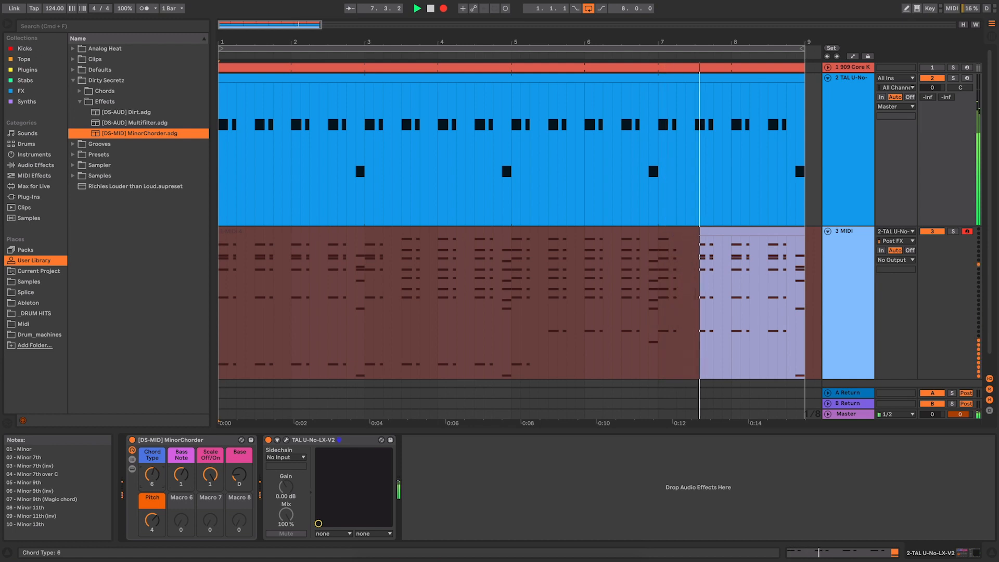
pyautogui.moveTo(181, 474); pyautogui.dragTo(181, 482)
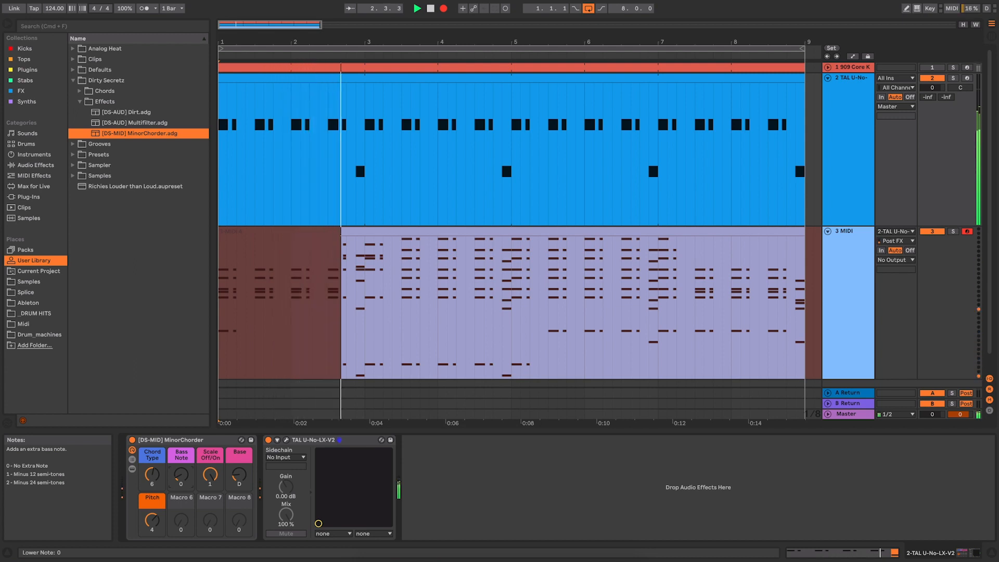
pyautogui.moveTo(178, 474); pyautogui.dragTo(178, 453)
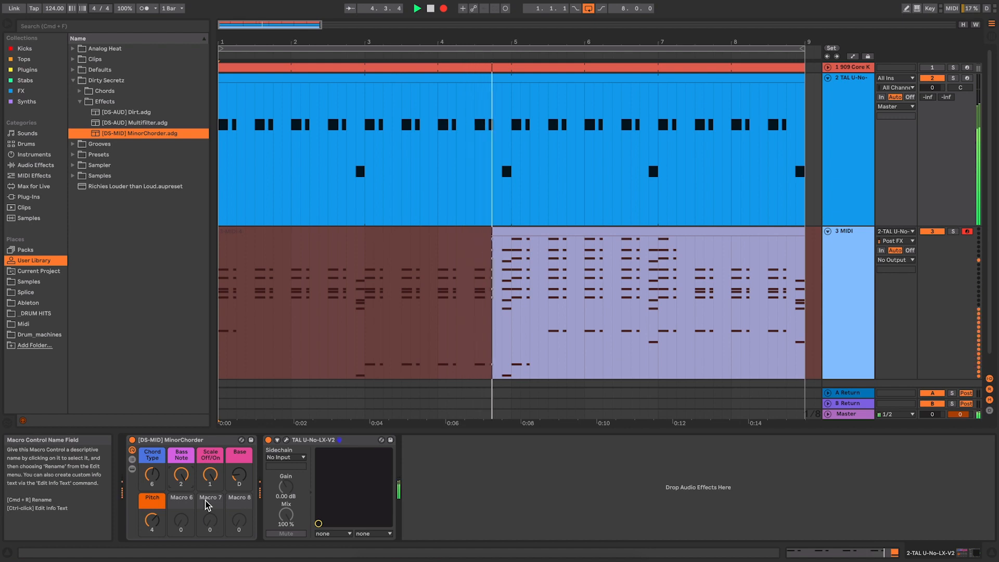
# Set Pitch to 5 and Chord Type to 3 while recording the chords, and stop the recording
pyautogui.moveTo(152, 519); pyautogui.dragTo(152, 513)
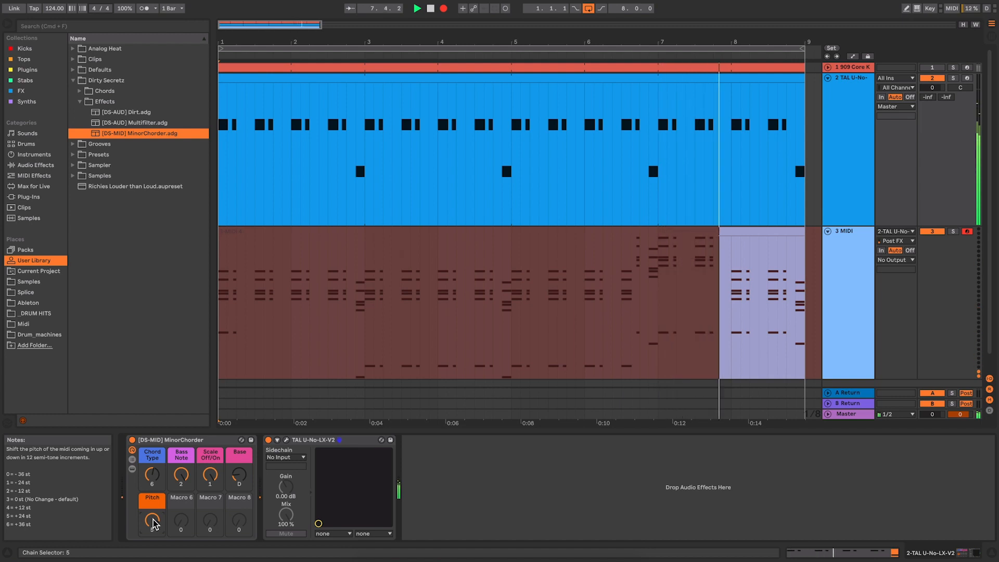
pyautogui.moveTo(155, 480); pyautogui.dragTo(155, 484)
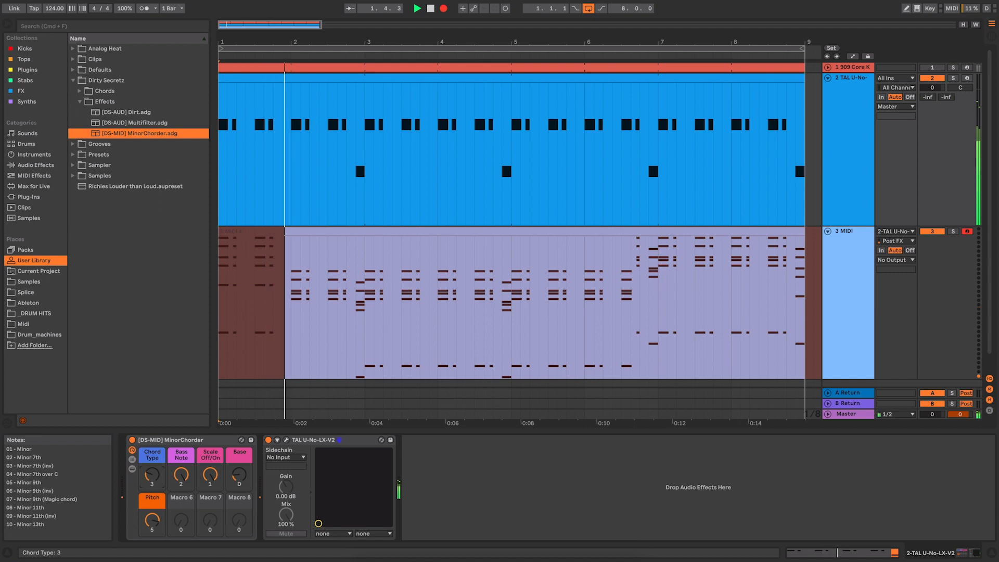
pyautogui.moveTo(155, 479); pyautogui.dragTo(155, 487)
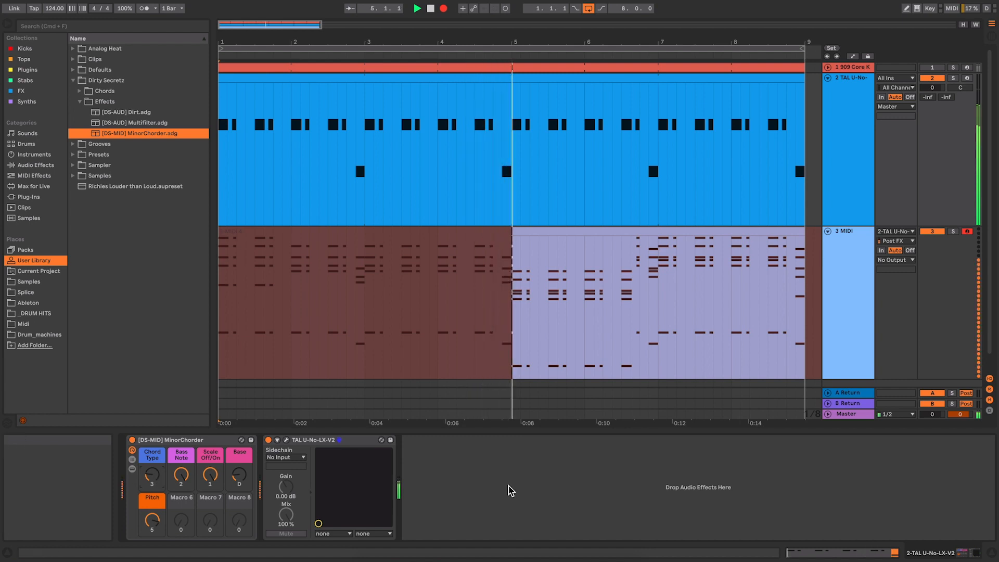
pyautogui.press('space')
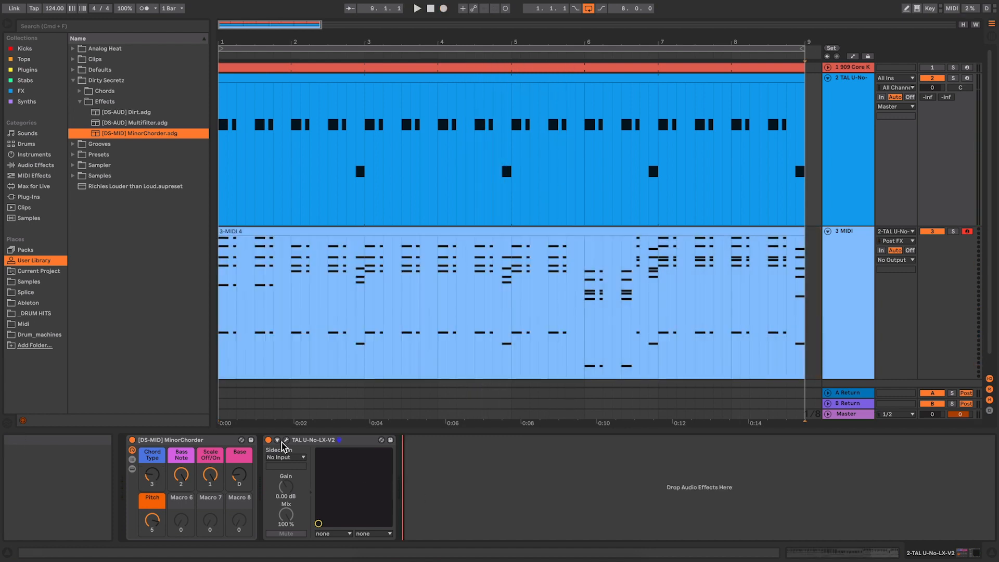
# Add the [DS-AUD] Multifilter rack after TAL U-No-LX-V2 on the synth track
pyautogui.click(207, 441)
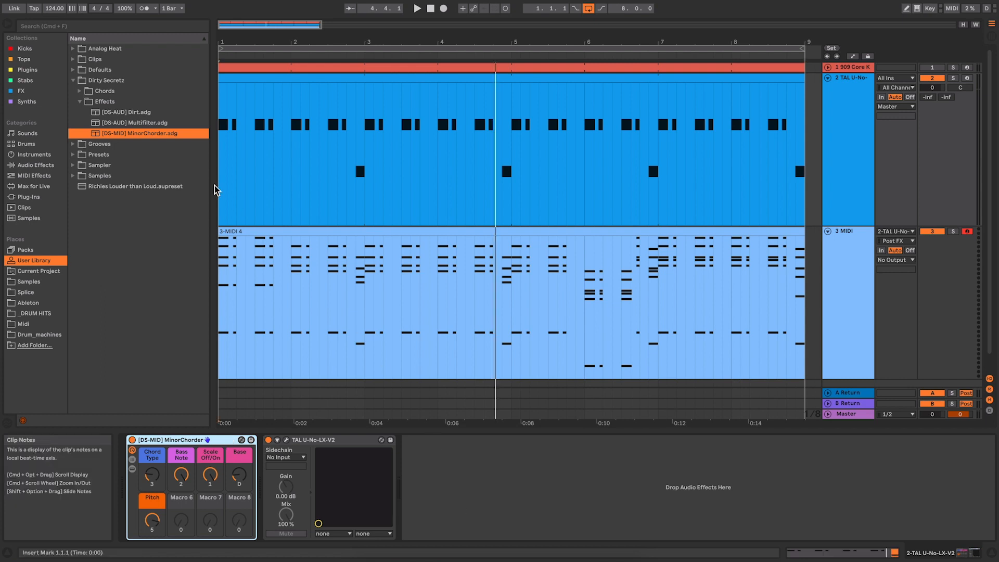
pyautogui.moveTo(118, 125); pyautogui.dragTo(392, 404)
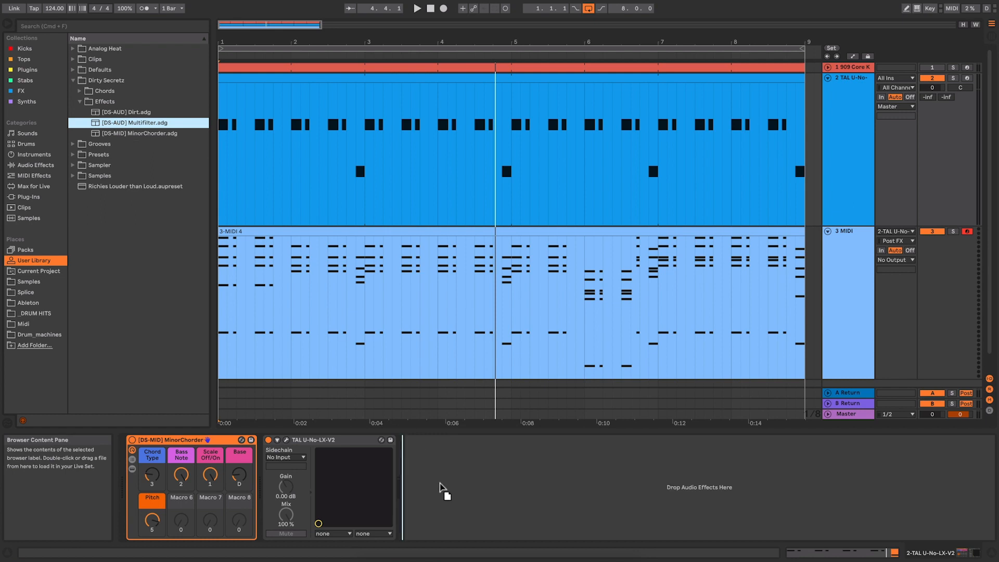
pyautogui.moveTo(439, 483); pyautogui.dragTo(452, 460)
# During playback, set Multifilter's LP Freq to 288 Hz, LP Res to 44 %, LFO Amt to 16.3 and LFO Rate to 0.07 Hz
pyautogui.press('space')
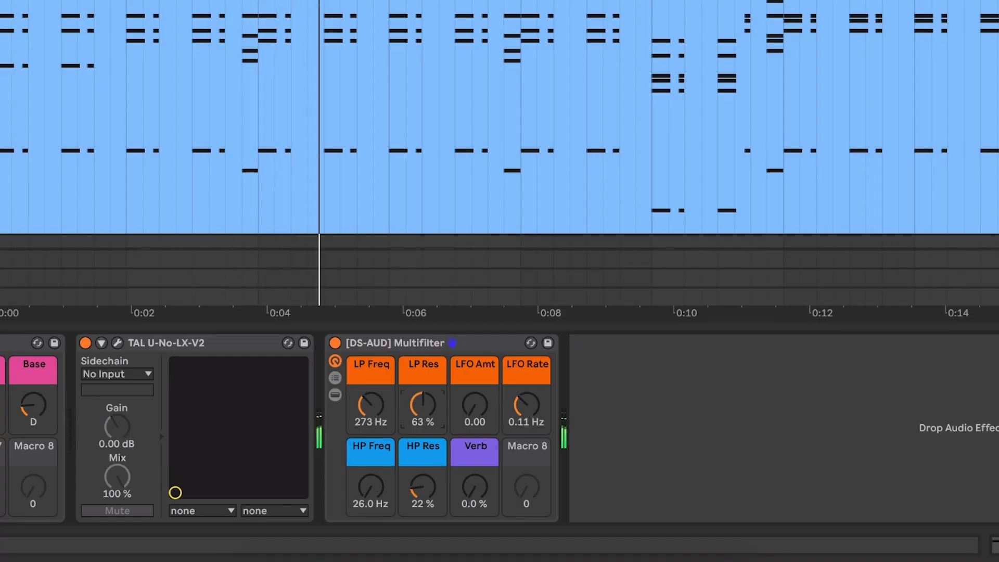
pyautogui.moveTo(423, 411); pyautogui.dragTo(364, 415)
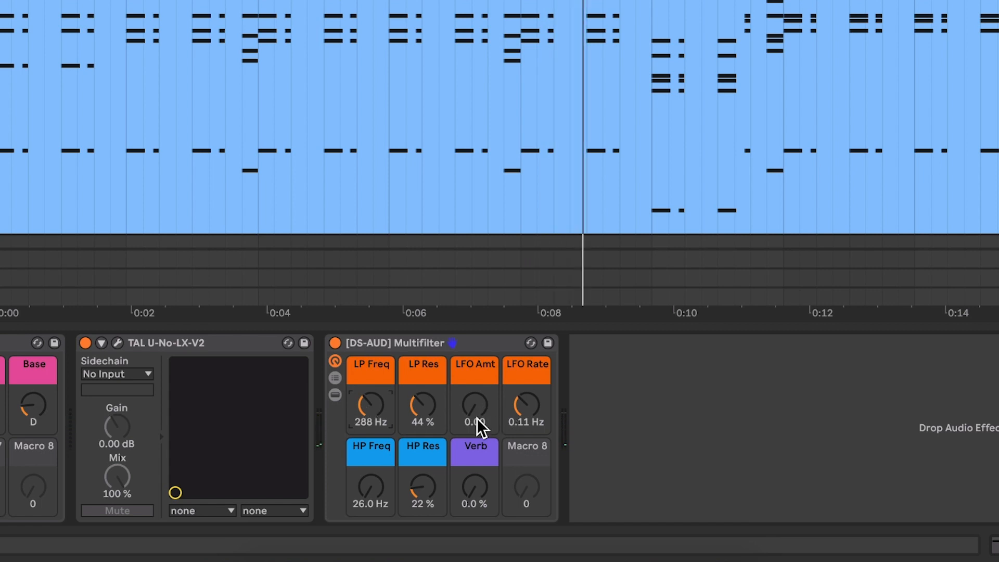
pyautogui.moveTo(477, 415); pyautogui.dragTo(526, 388)
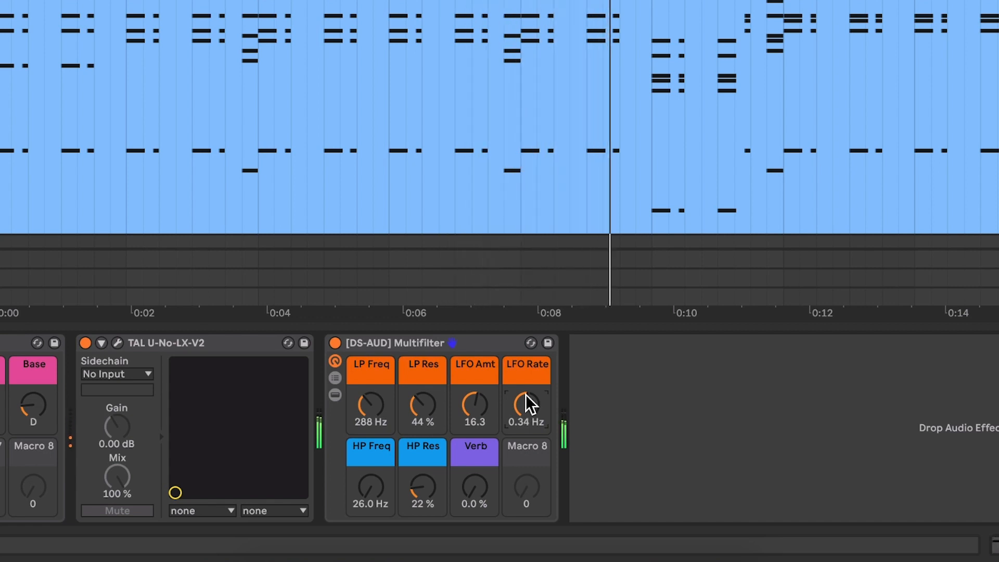
pyautogui.moveTo(527, 395); pyautogui.dragTo(526, 406)
# Readjust the Multifilter during playback to LP Res 42 %, LFO Amt 22.7 and LP Freq 355 Hz
pyautogui.moveTo(428, 401); pyautogui.dragTo(475, 402)
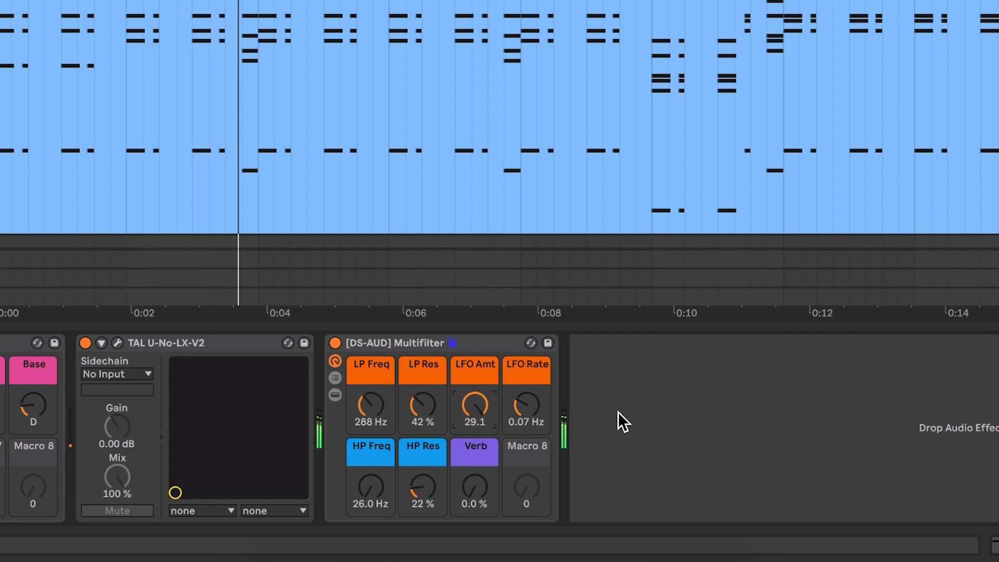
pyautogui.moveTo(373, 405); pyautogui.dragTo(372, 412)
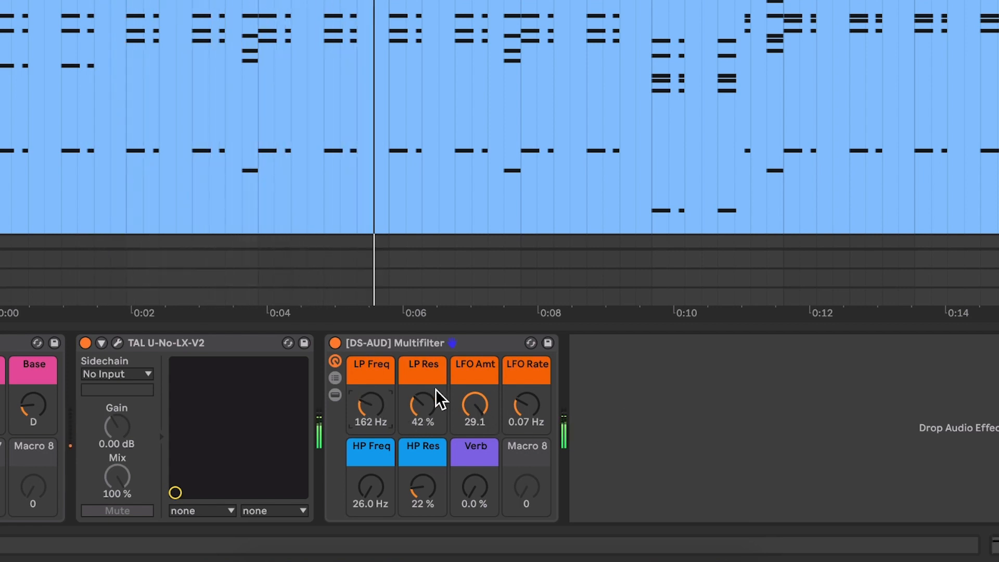
pyautogui.moveTo(486, 406)
pyautogui.mouseDown()
pyautogui.moveTo(486, 415)
pyautogui.moveTo(480, 408)
pyautogui.mouseUp()
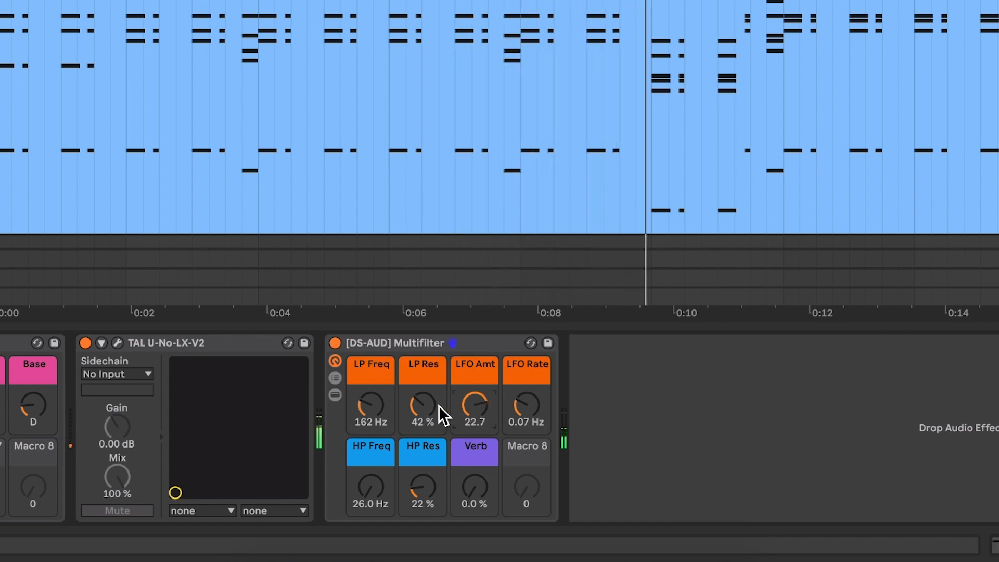
pyautogui.moveTo(369, 408); pyautogui.dragTo(370, 397)
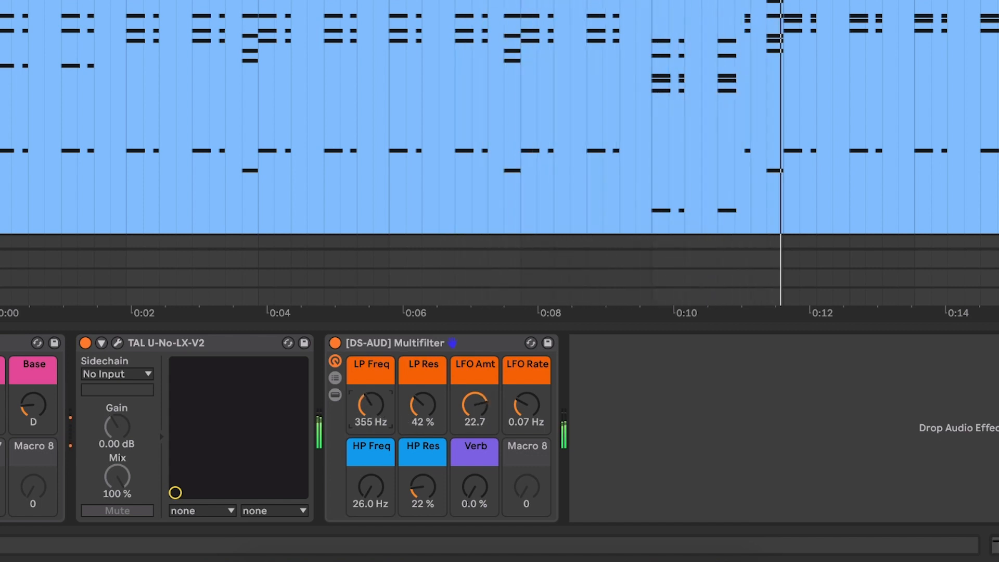